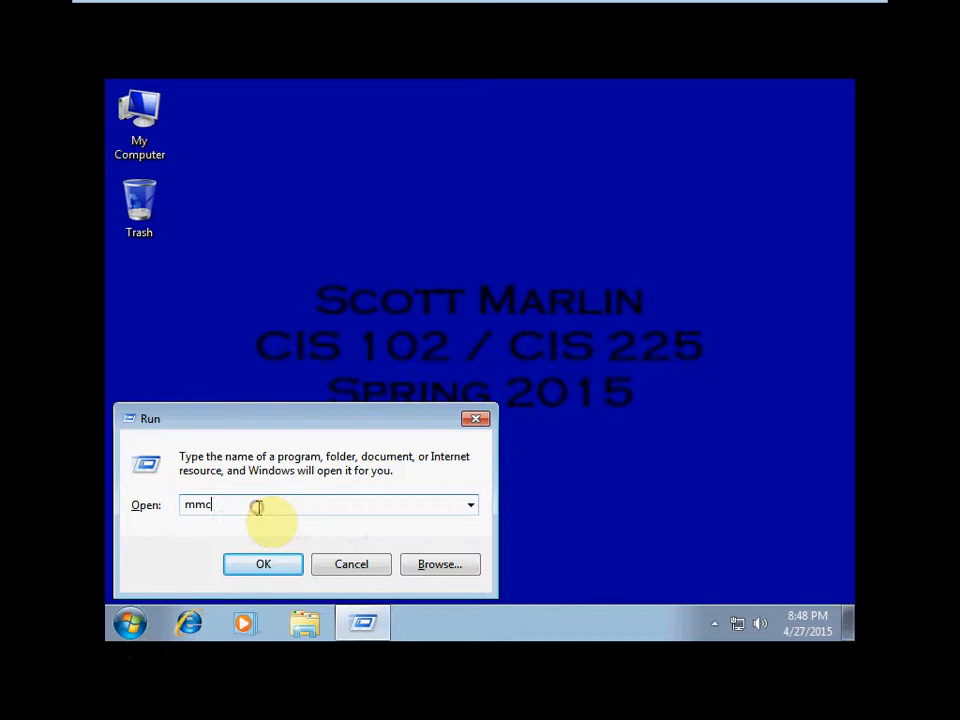
Launch mmc with elevated rights and add the Security Templates and Security Configuration and Analysis snap-ins to the console
left_click(258, 566)
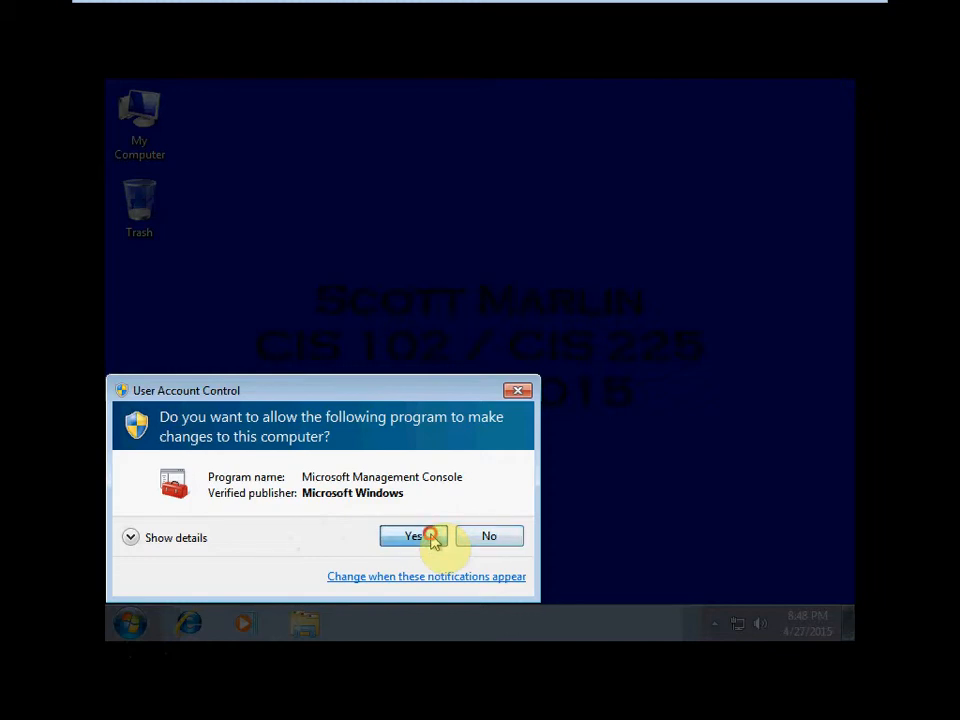
left_click(434, 537)
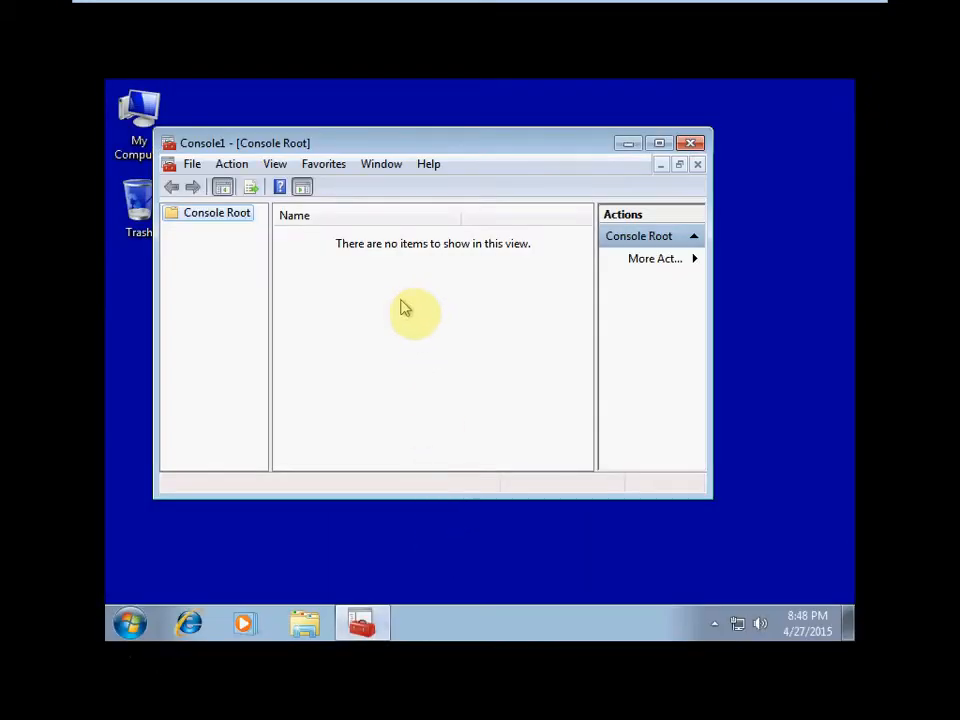
left_click(191, 164)
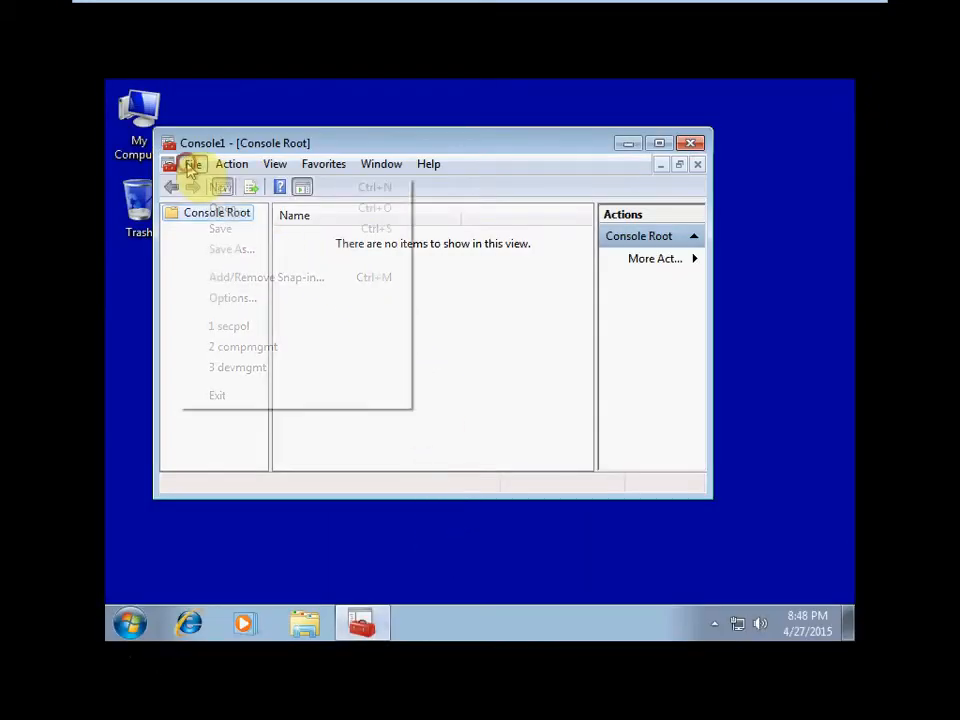
left_click(263, 284)
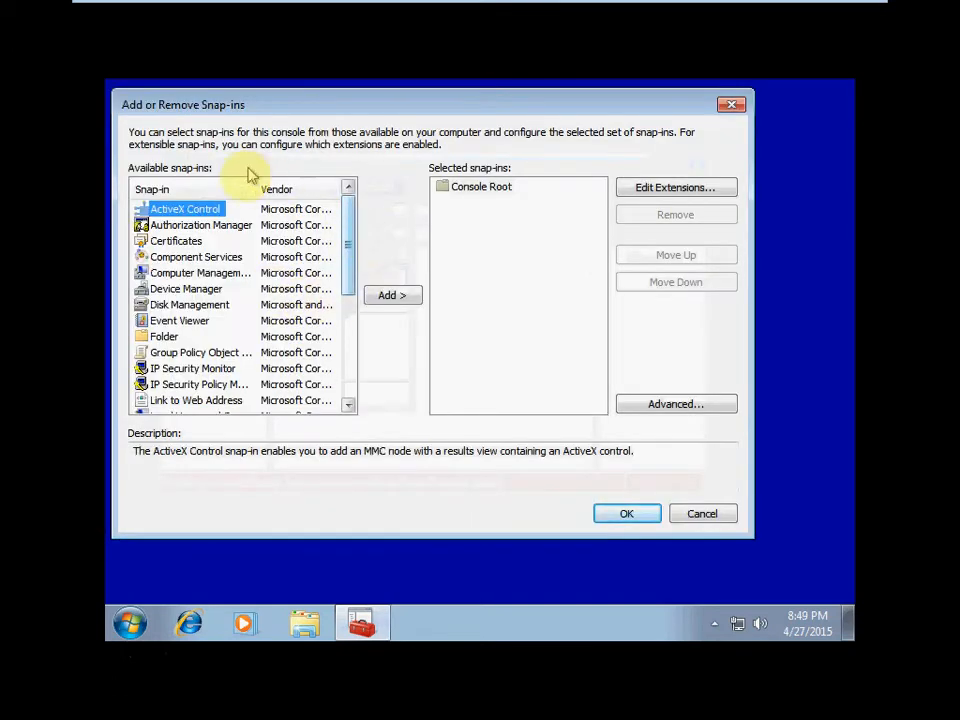
left_click_drag(347, 214, 349, 304)
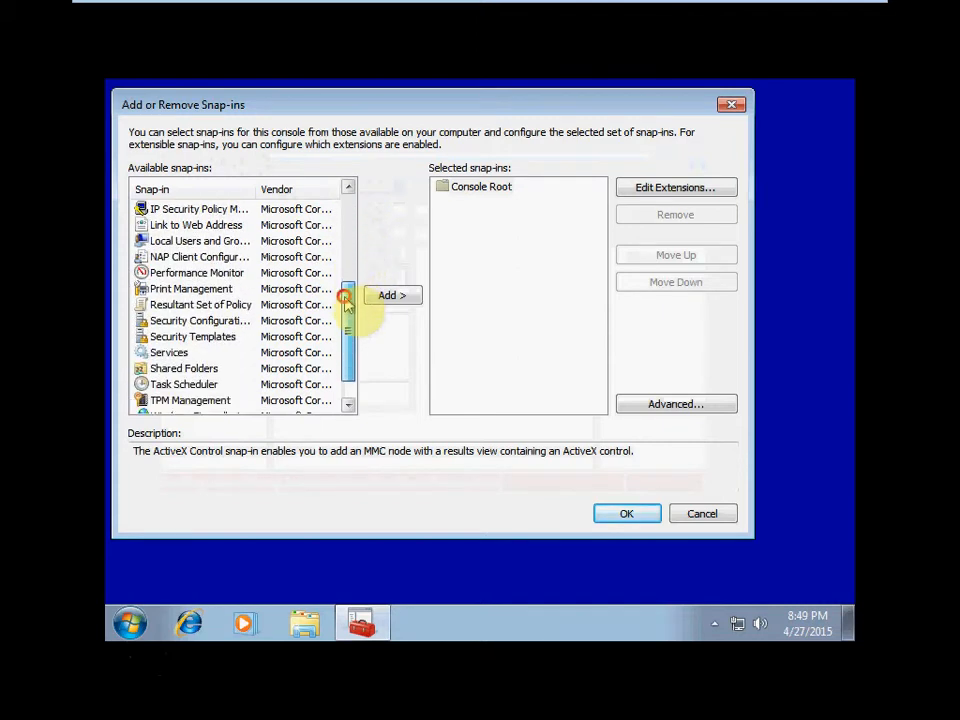
double_click(212, 342)
left_click_drag(255, 183, 332, 189)
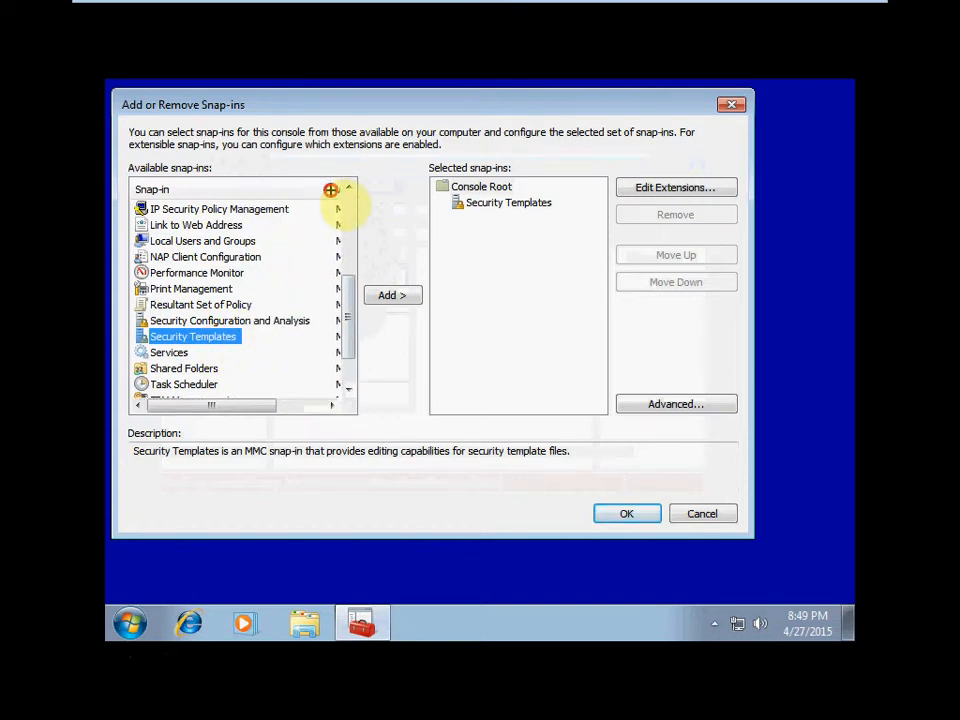
double_click(257, 322)
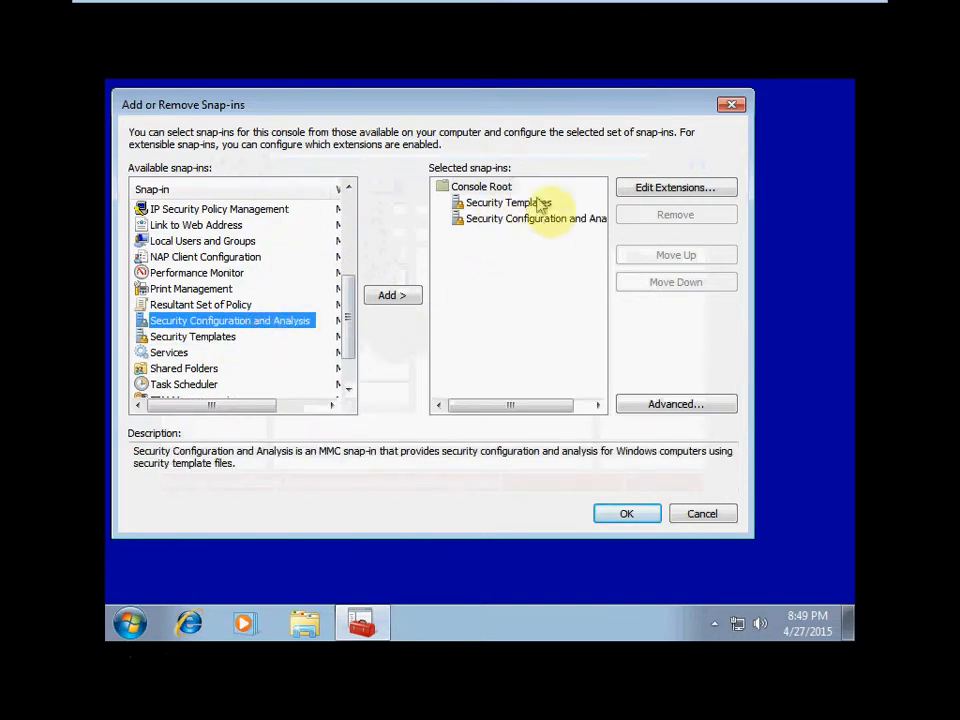
left_click(626, 512)
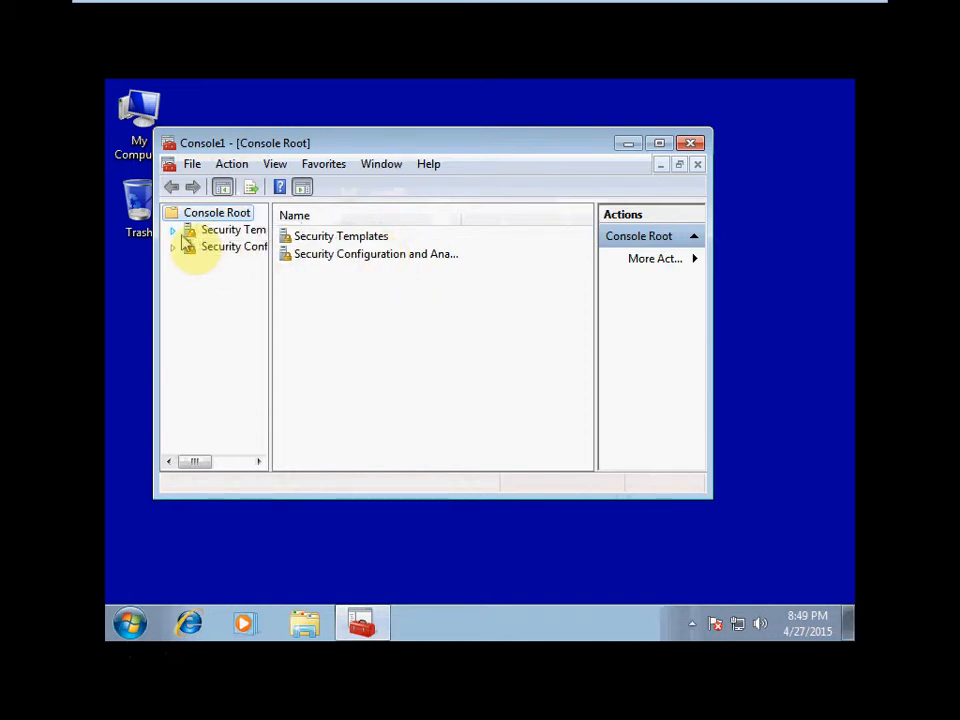
Create a security template named Standard in the default templates folder, with the description "Standard workstation security configuration"
left_click(173, 231)
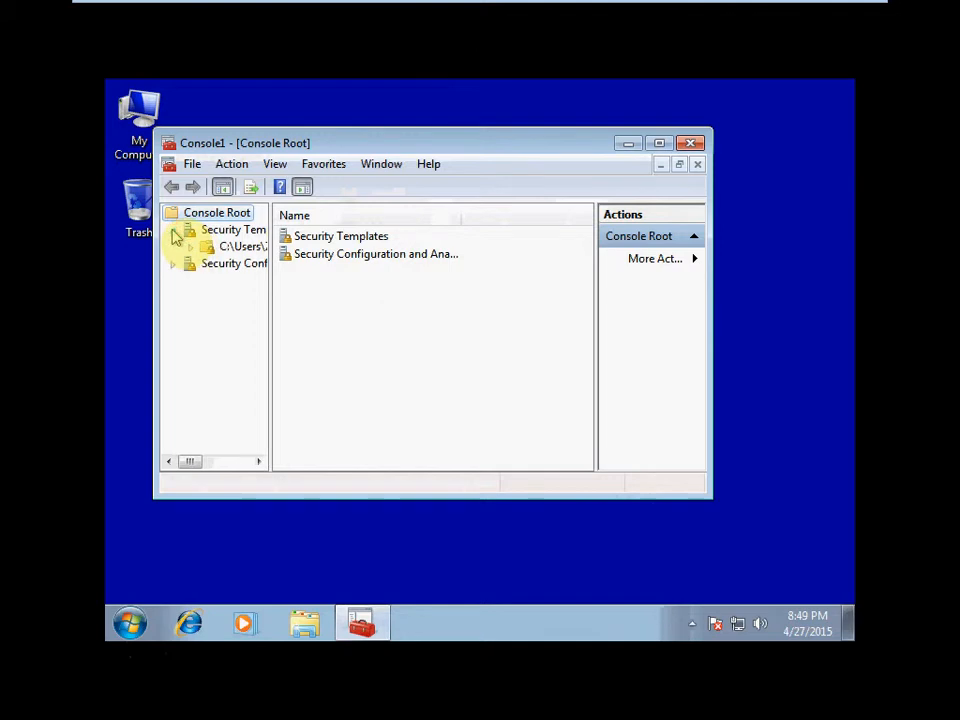
left_click(229, 246)
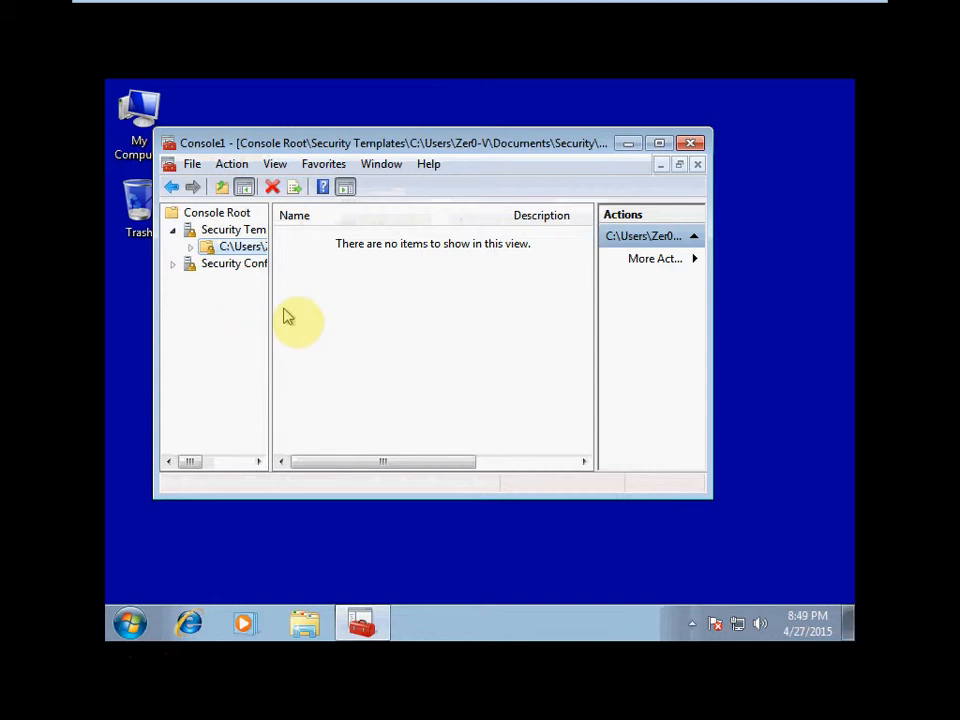
right_click(262, 250)
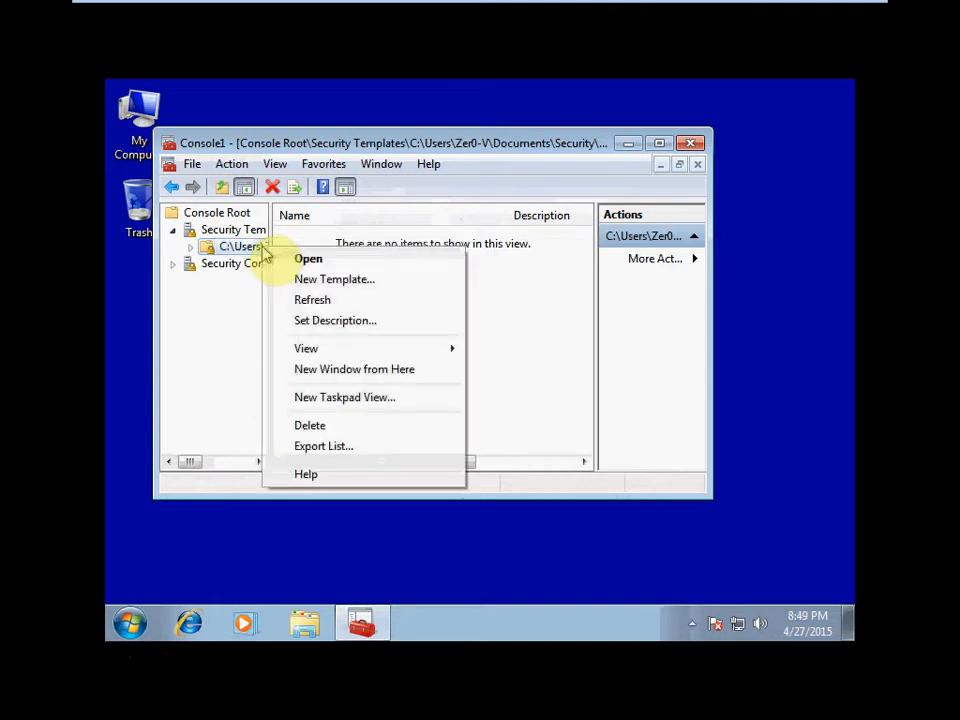
left_click(333, 280)
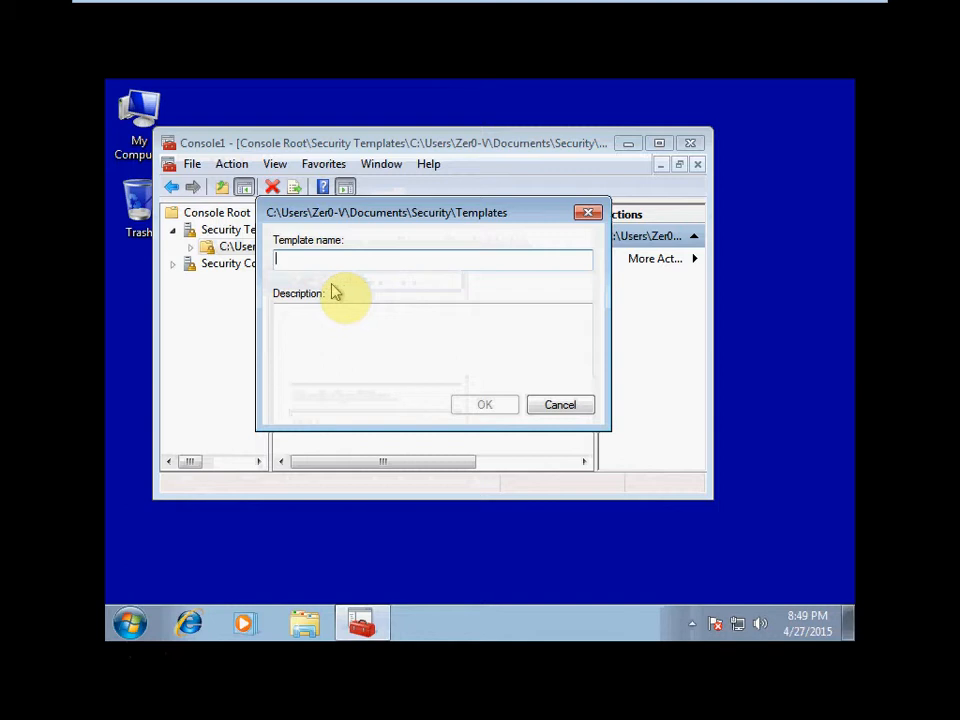
type("Standard")
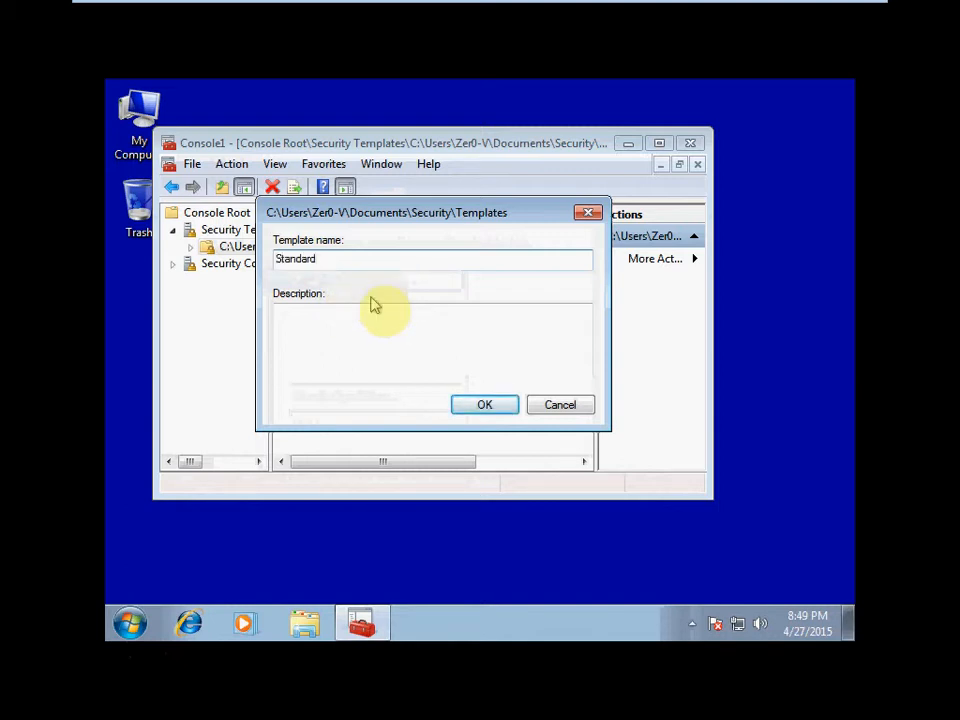
left_click(402, 333)
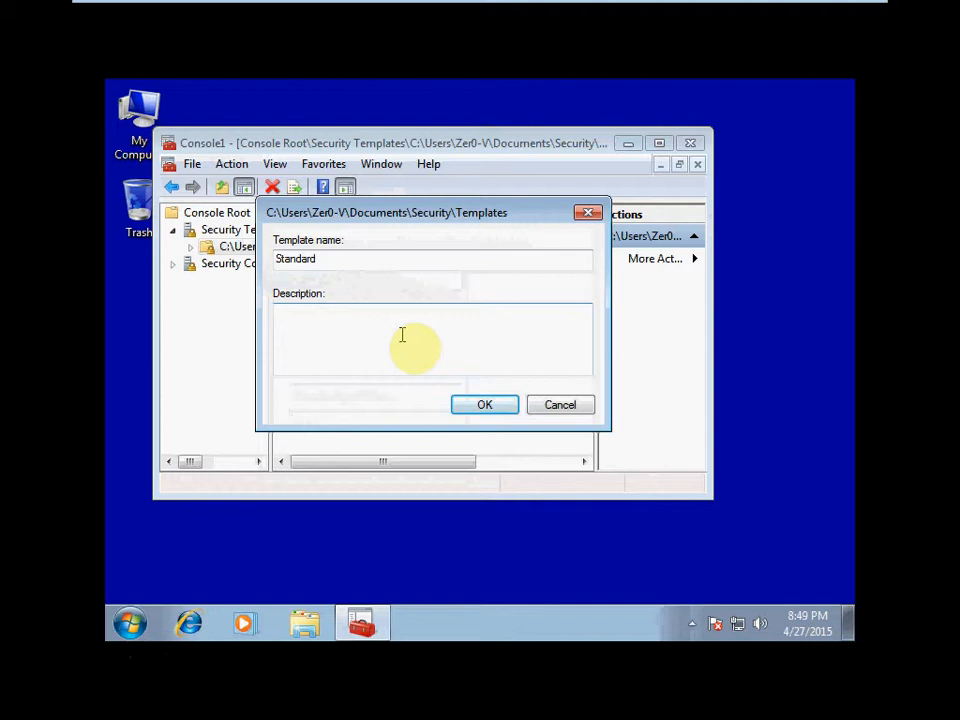
type("Standard workstar")
type("ion security configuratoin")
key("BackSpace")
key("BackSpace")
type("ion")
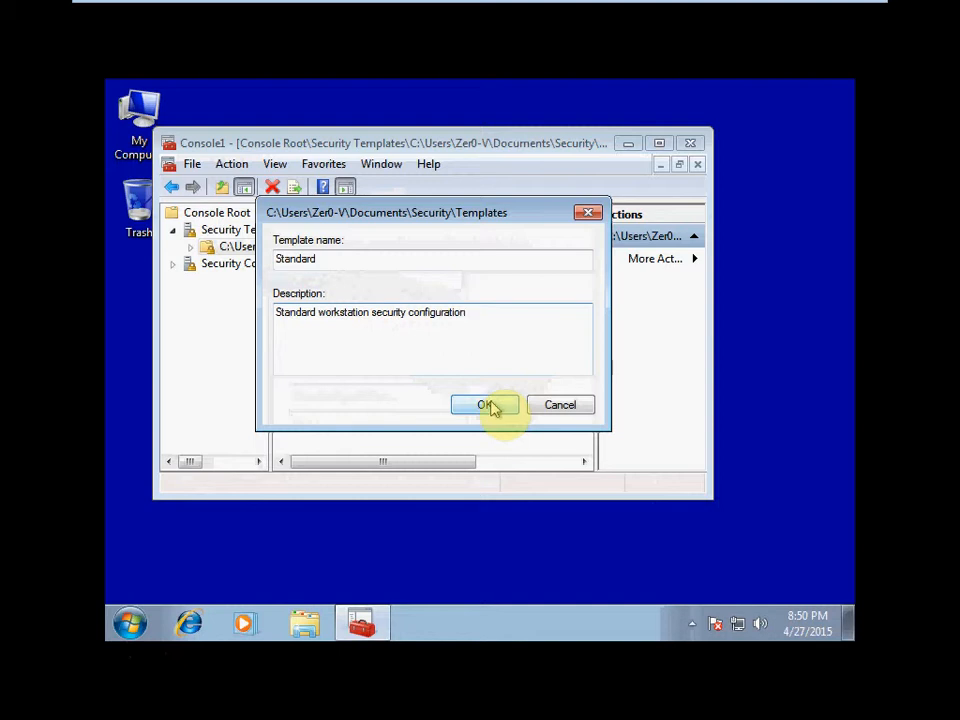
left_click(487, 405)
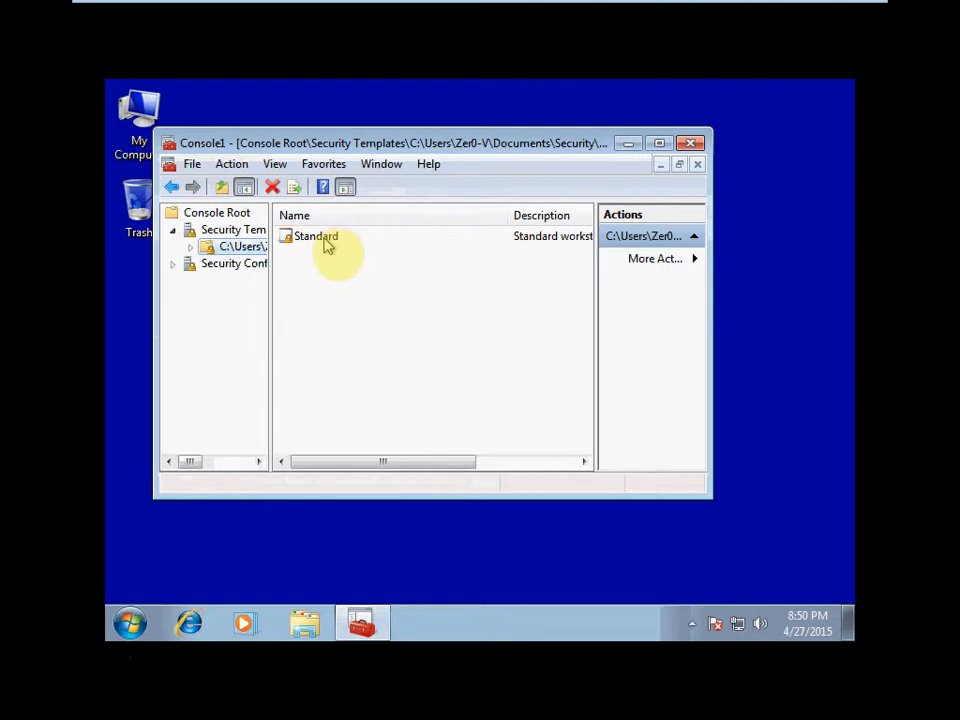
Expand the Standard template in the console tree and enlarge the window and tree pane until the policy category names are readable
left_click(191, 248)
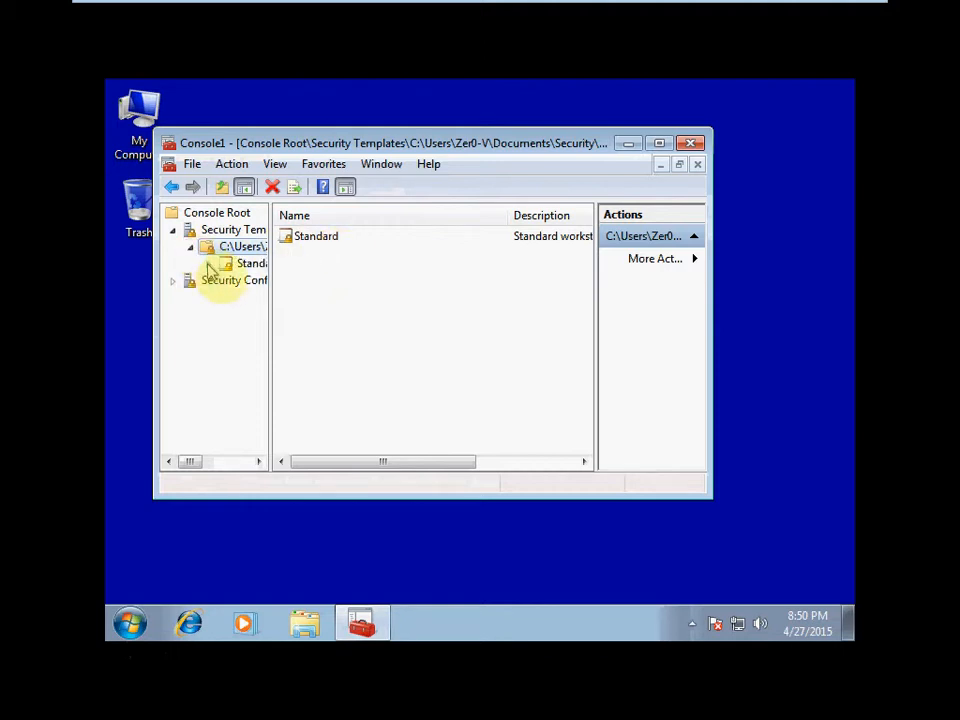
left_click(208, 264)
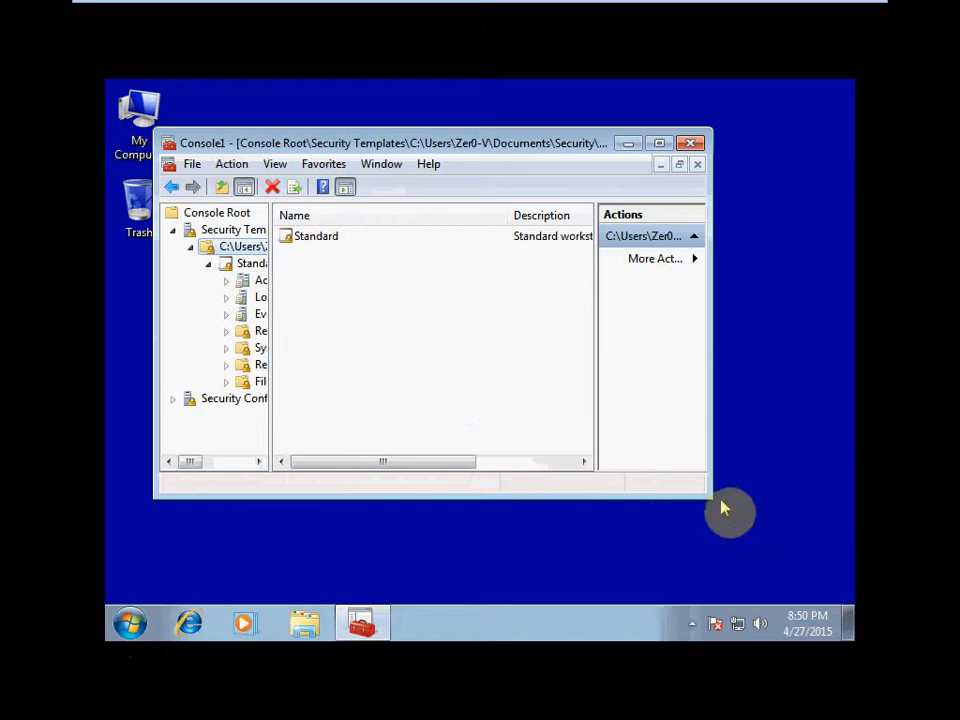
left_click_drag(711, 497, 851, 582)
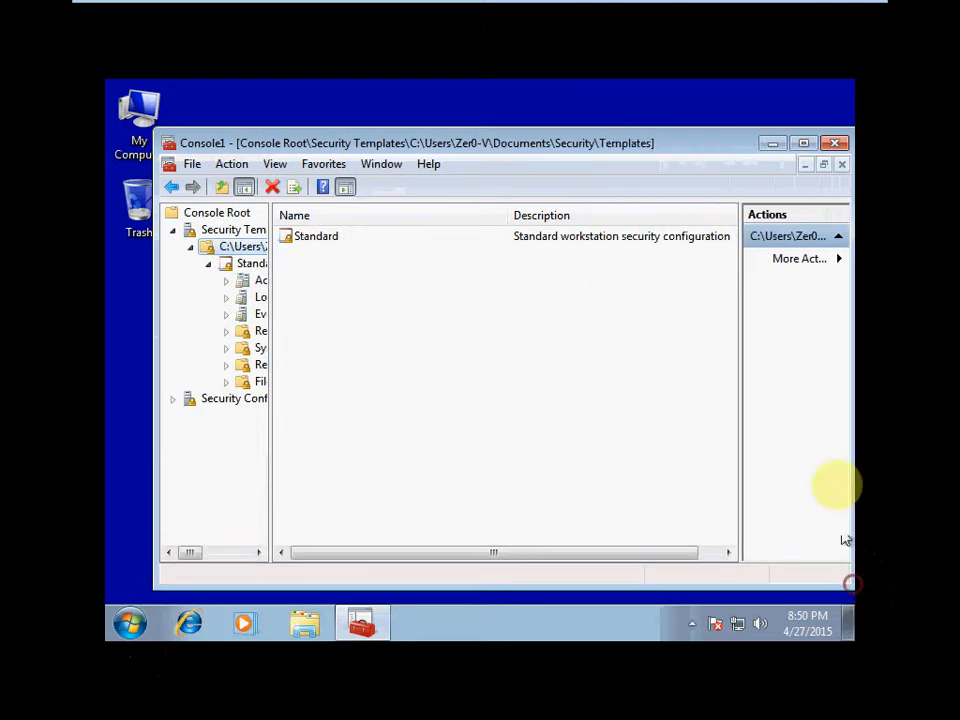
left_click_drag(611, 146, 557, 92)
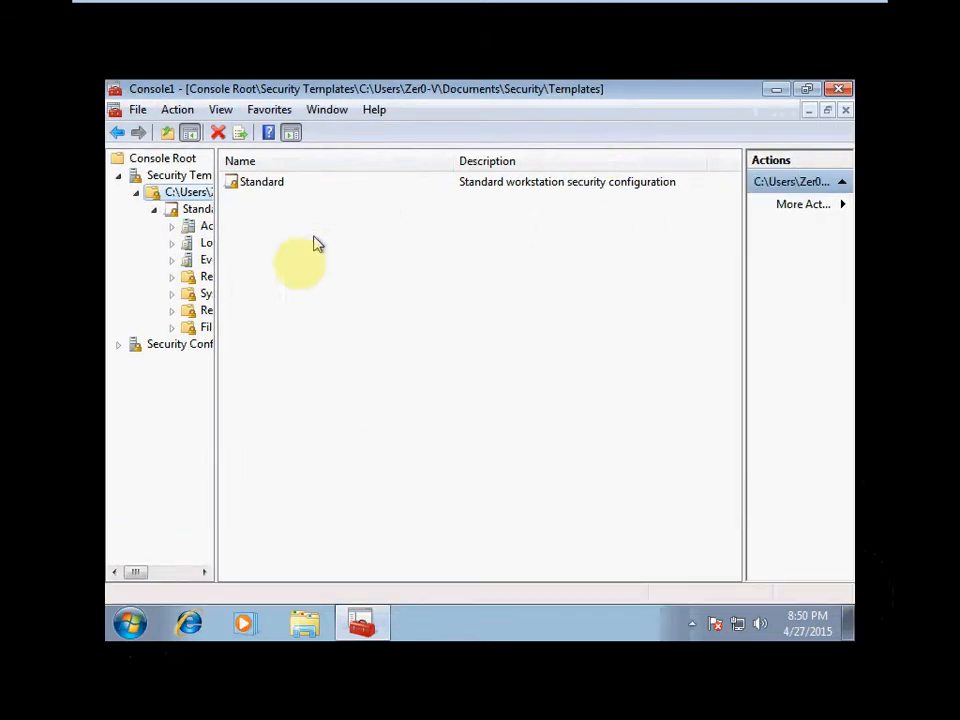
left_click_drag(216, 279, 307, 276)
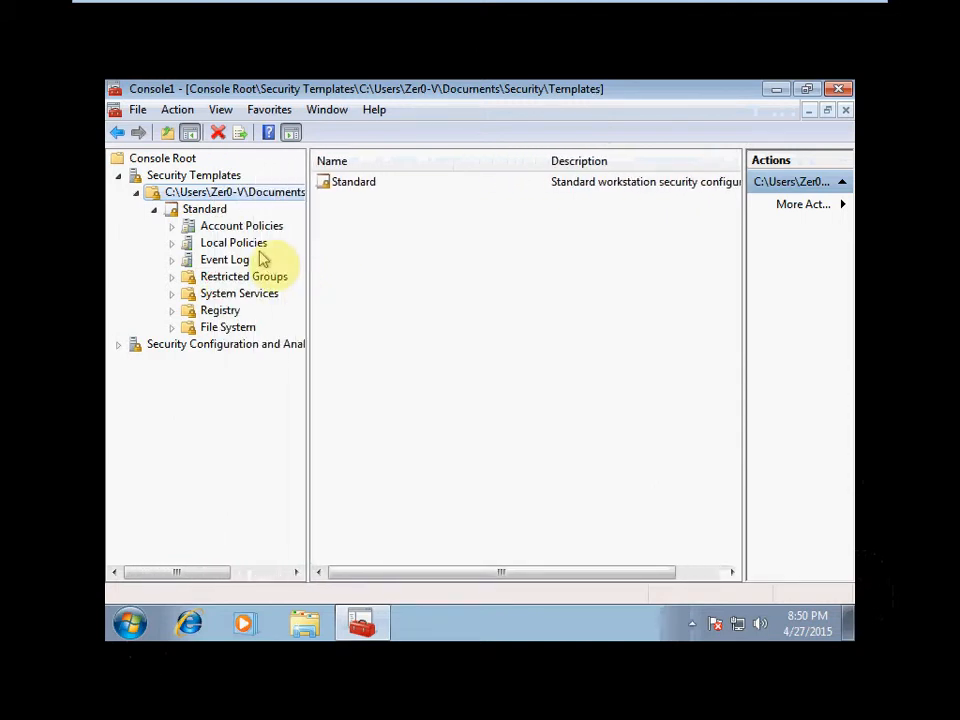
Define "Password must meet complexity requirements" as Disabled in the Standard template's Password Policy
left_click(172, 230)
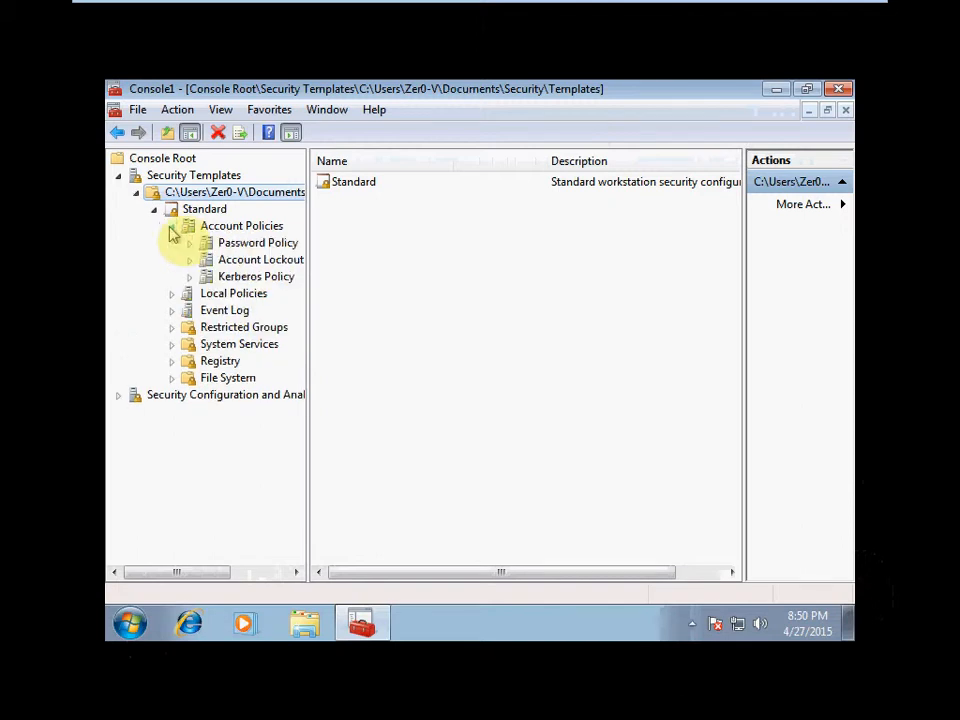
left_click(253, 245)
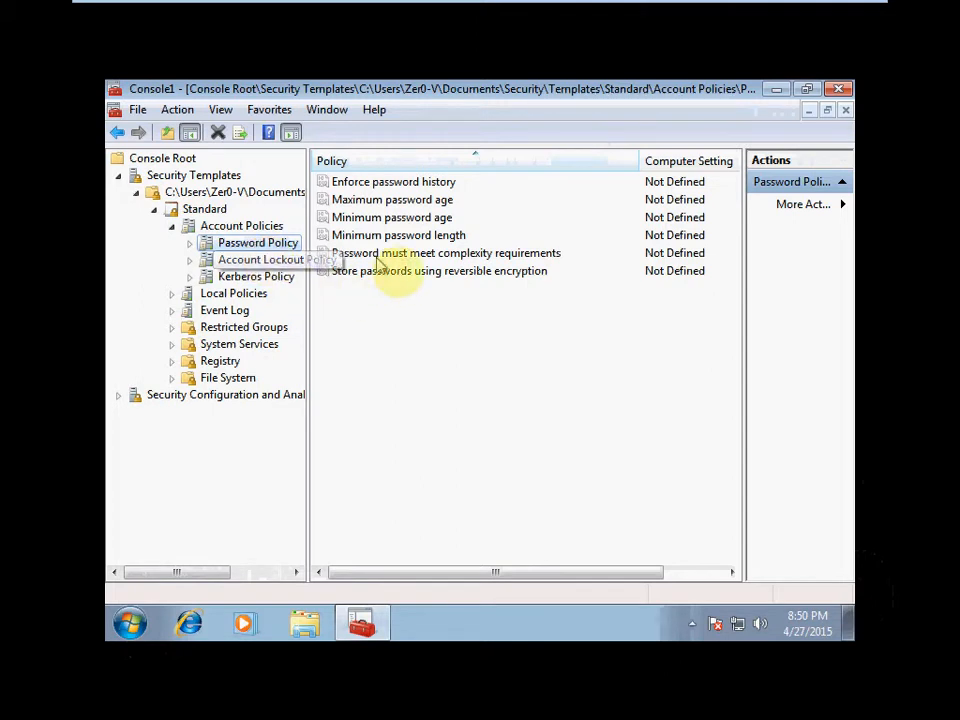
double_click(421, 256)
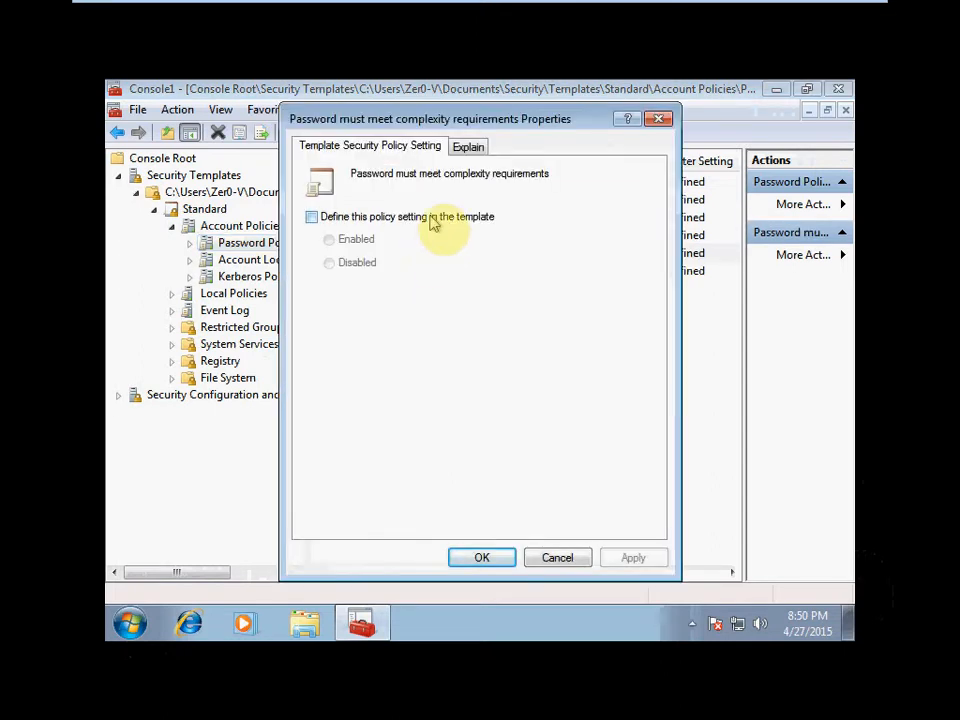
left_click(312, 217)
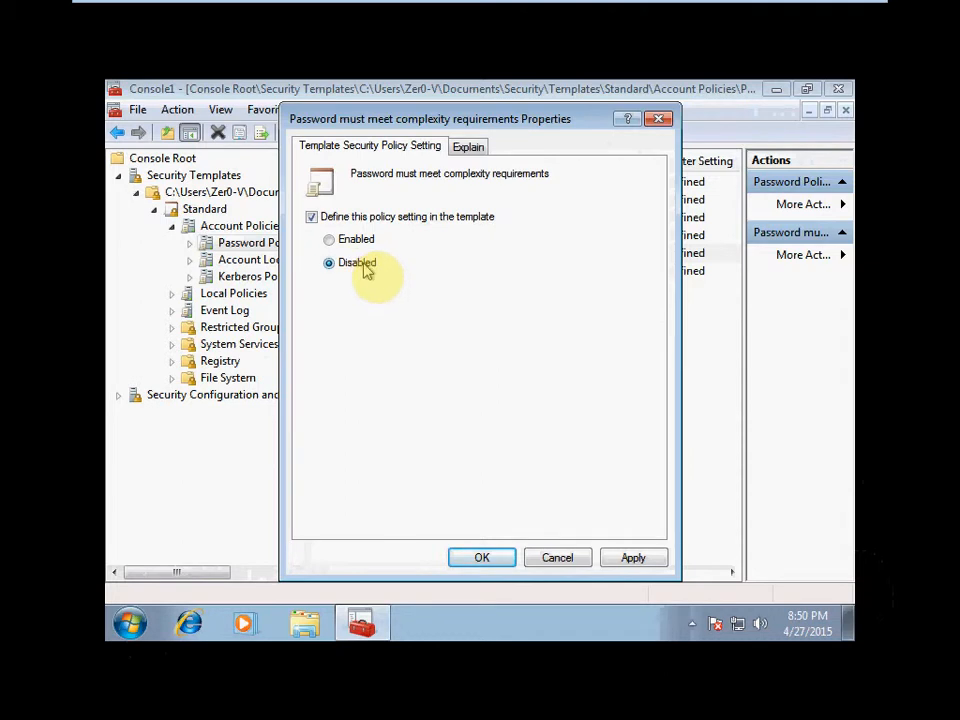
left_click(490, 558)
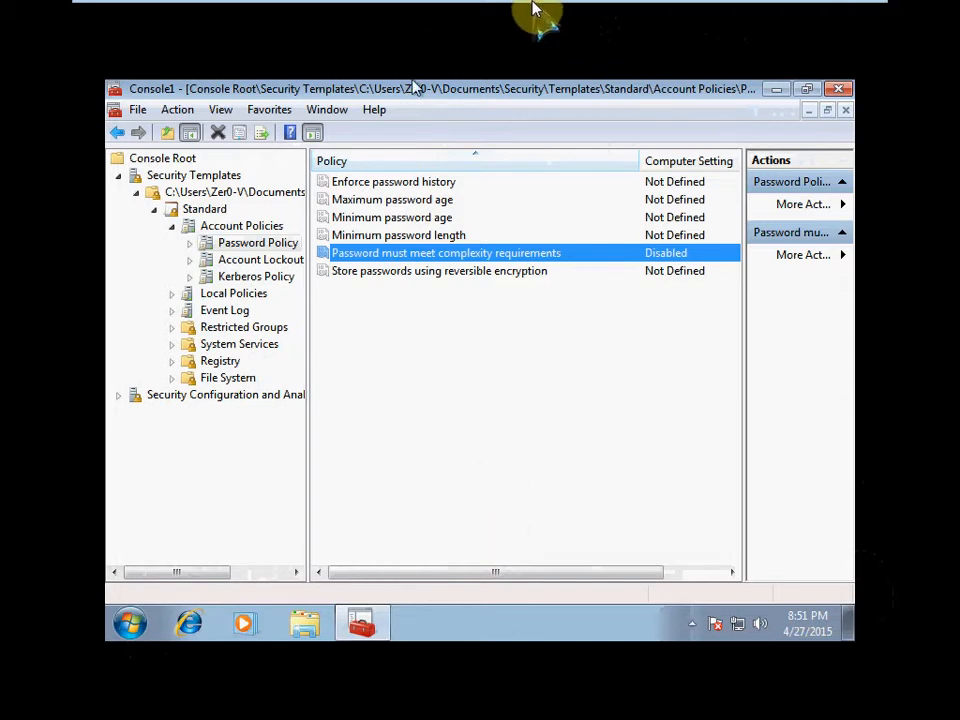
mouse_move(537, 8)
left_click(570, 388)
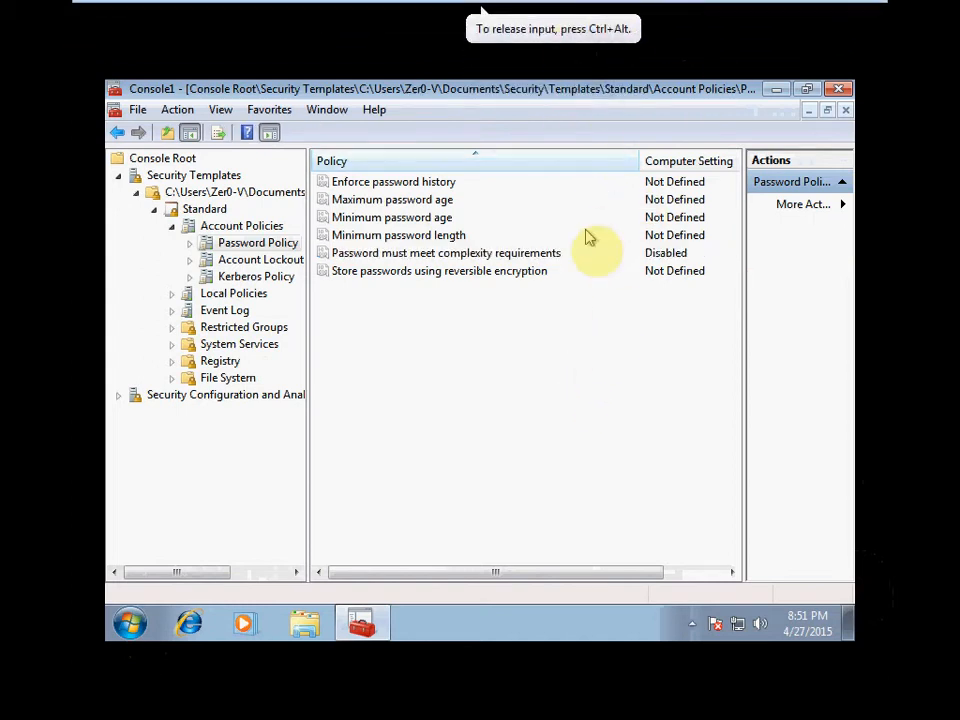
left_click(568, 305)
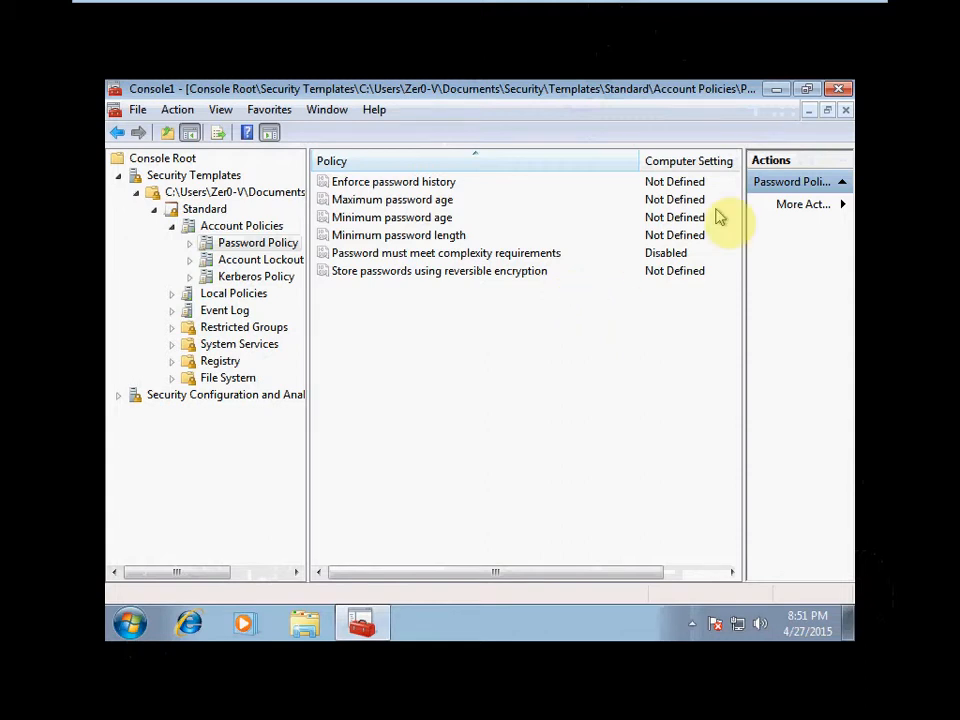
Define "Interactive logon: Message title for users attempting to log on" with a blank title in the Standard template's Security Options
left_click(171, 227)
left_click(171, 243)
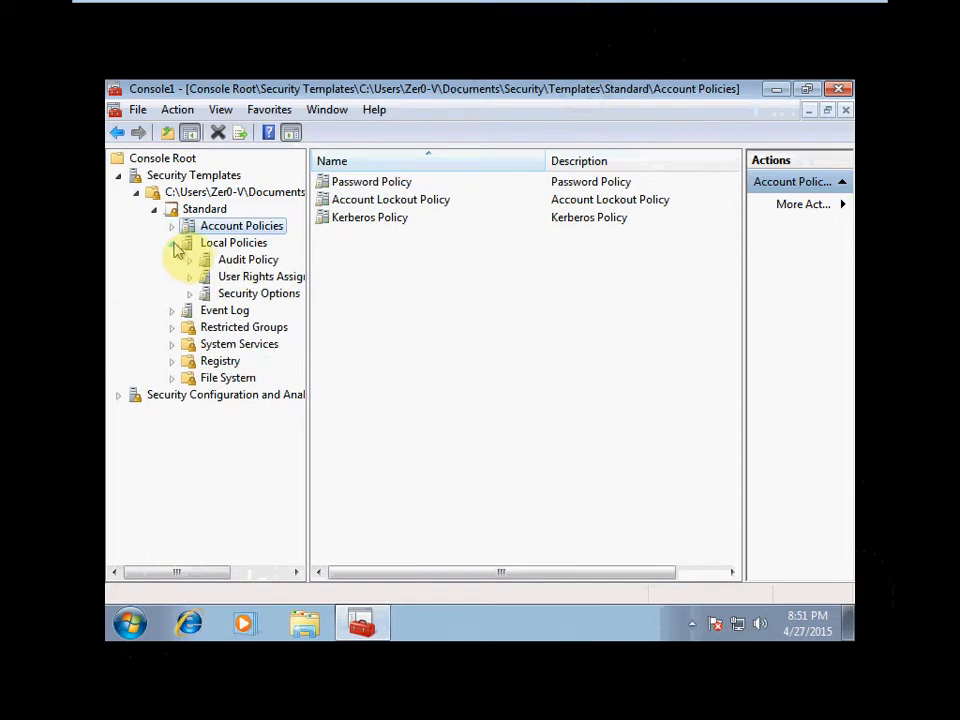
left_click(268, 294)
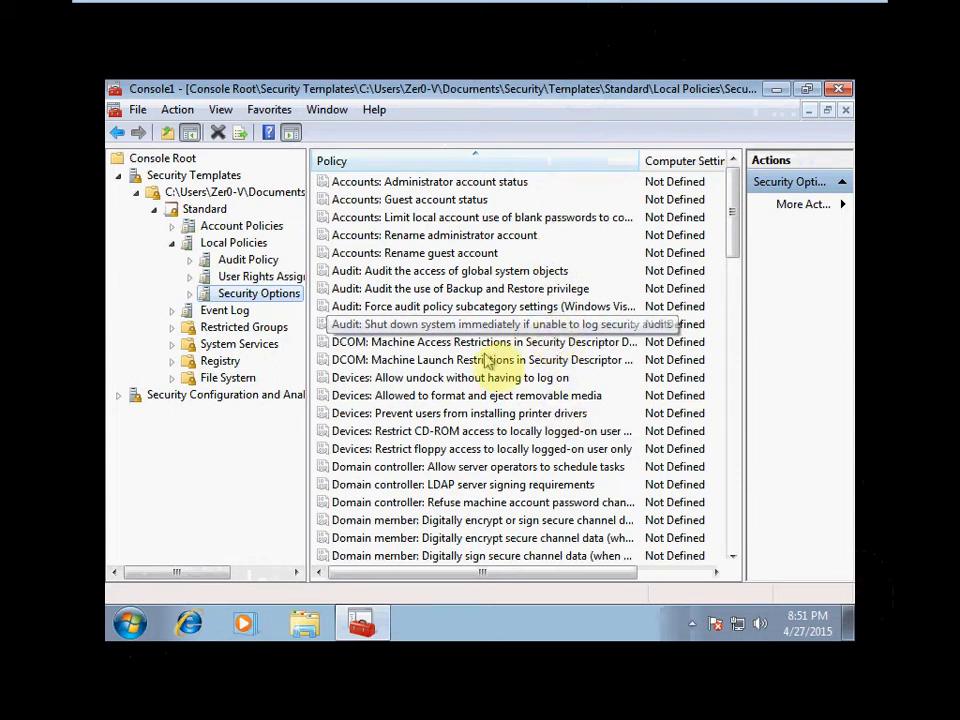
left_click(734, 558)
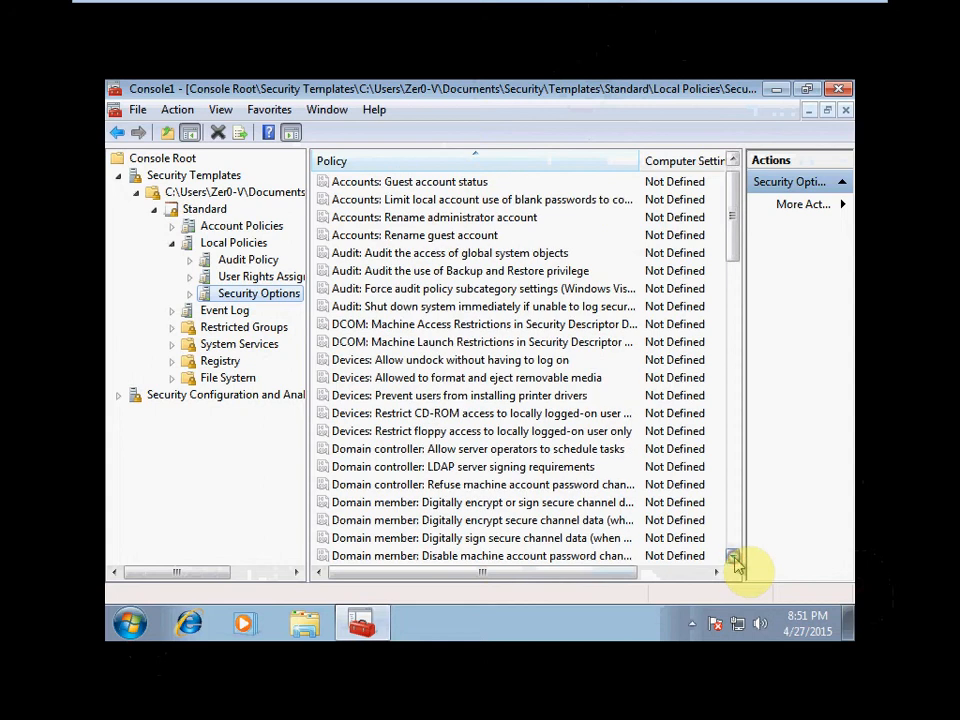
left_click_drag(734, 558, 735, 561)
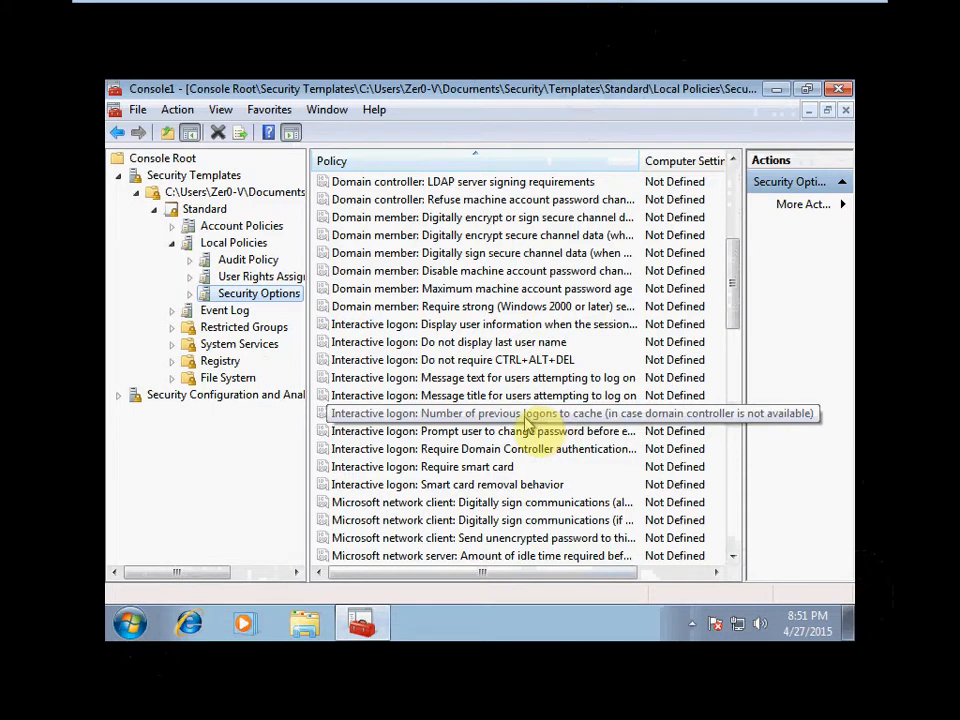
left_click(517, 398)
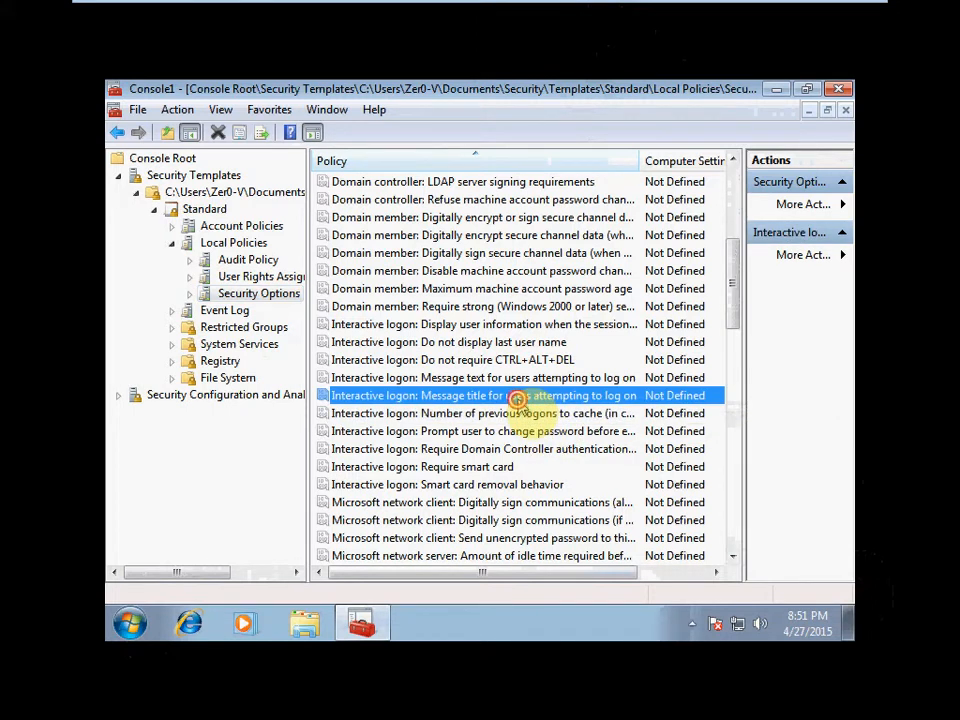
double_click(518, 405)
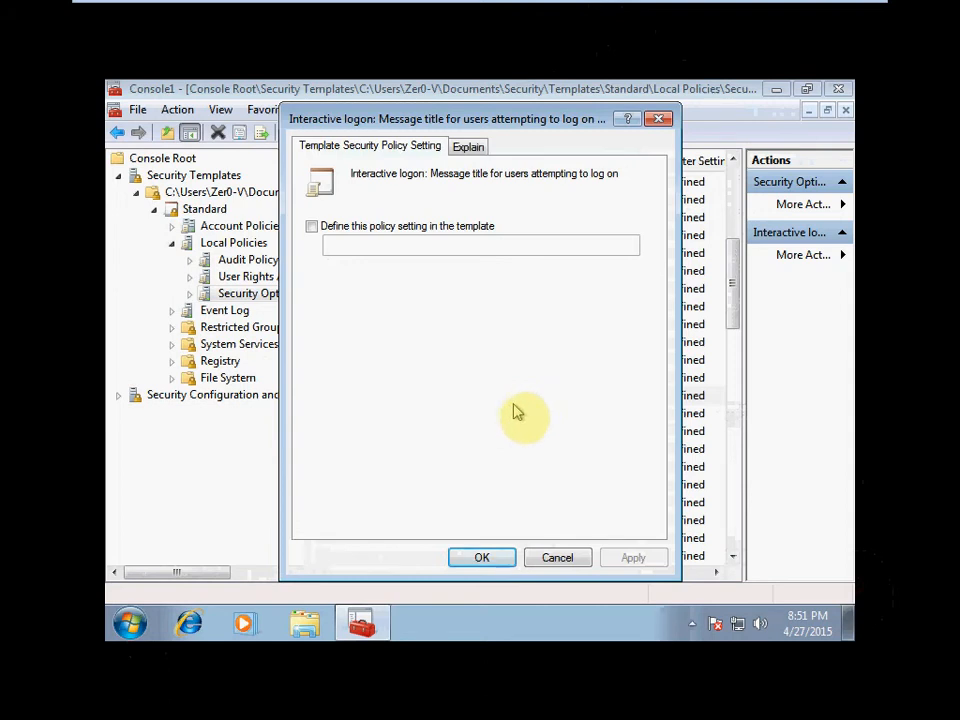
left_click(313, 227)
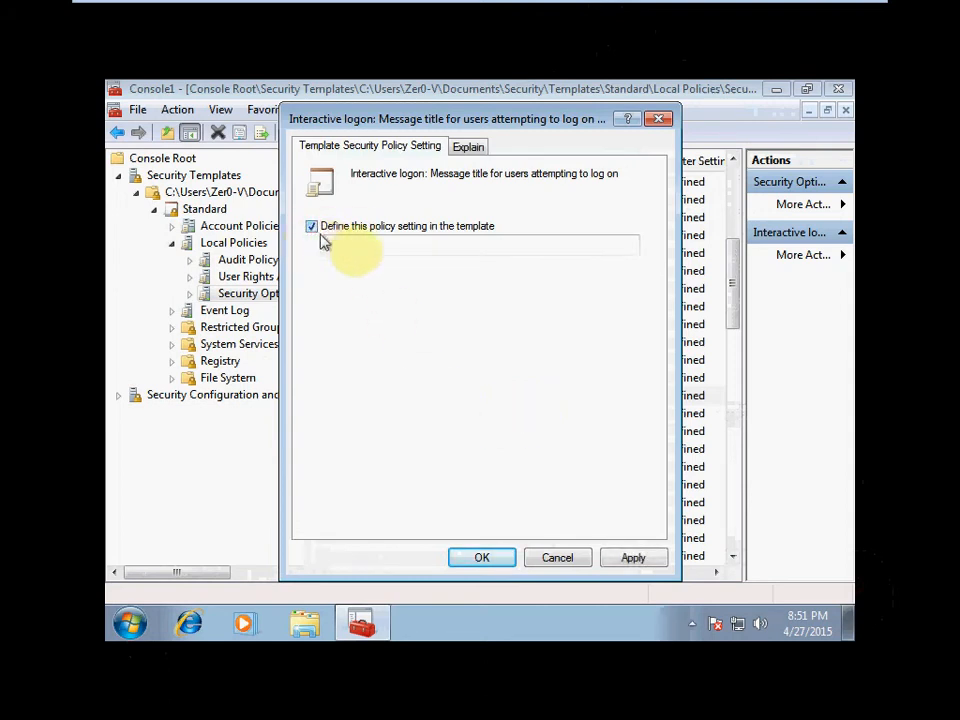
left_click(386, 242)
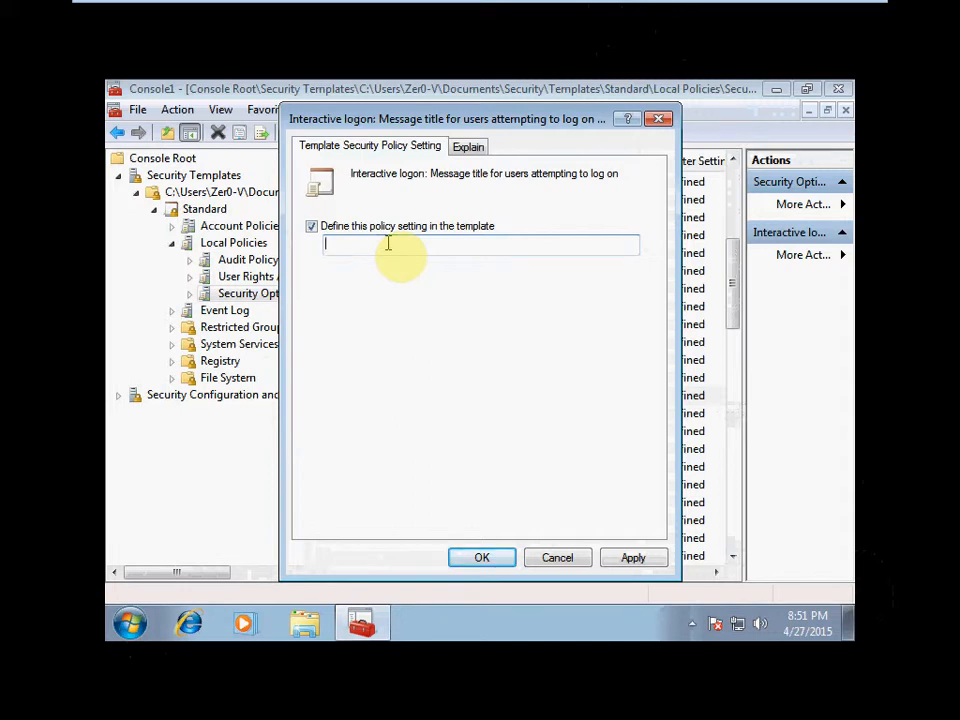
left_click(489, 564)
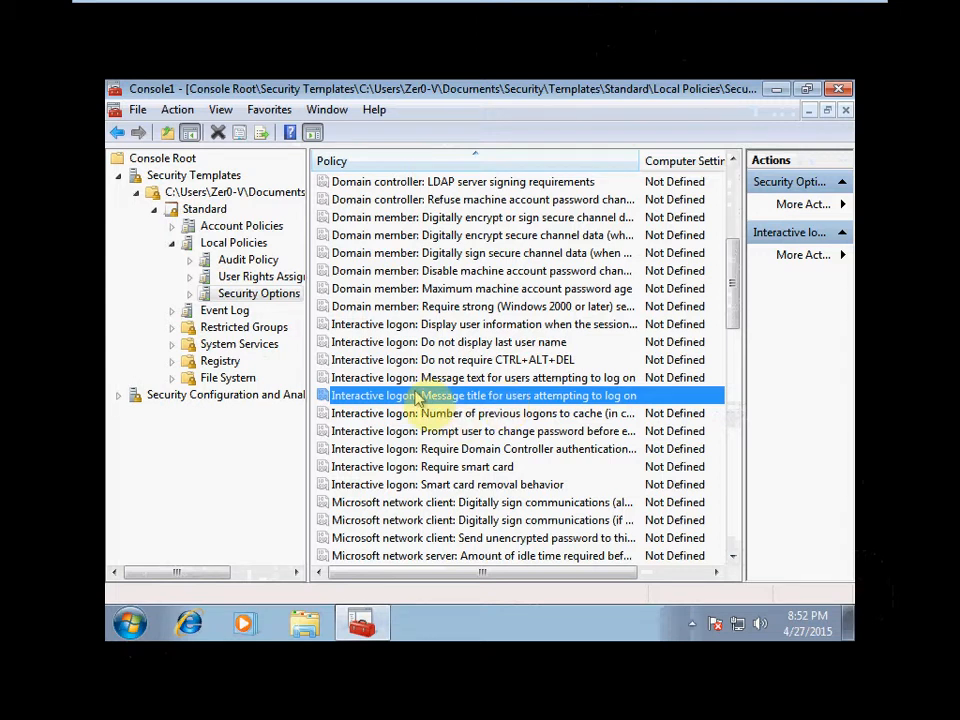
Save the Standard template and collapse the Security Templates branch of the console tree
right_click(202, 209)
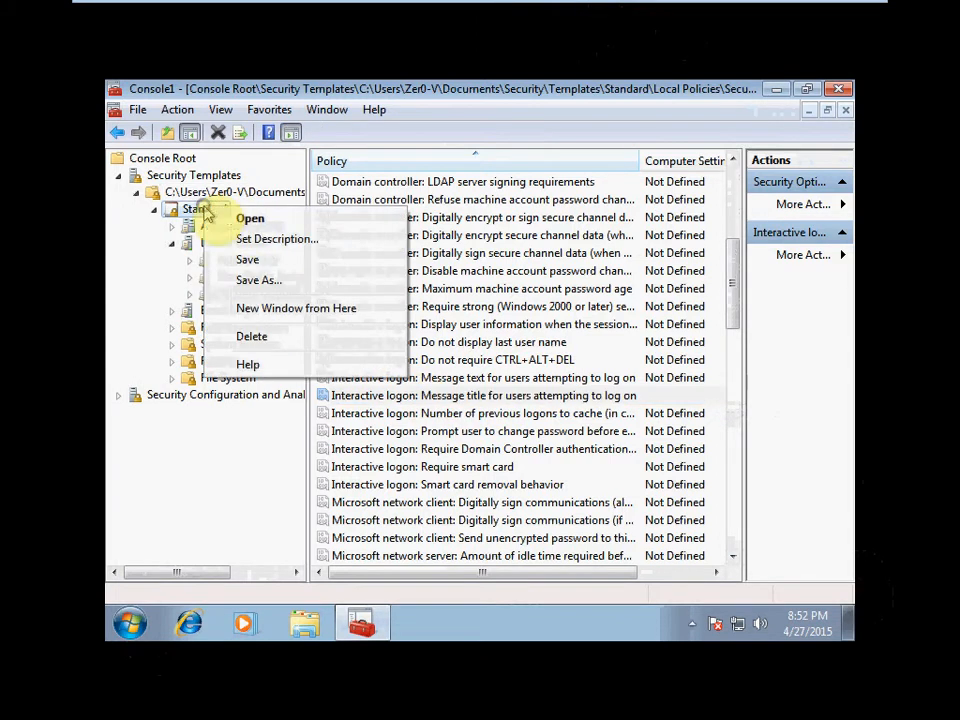
left_click(285, 268)
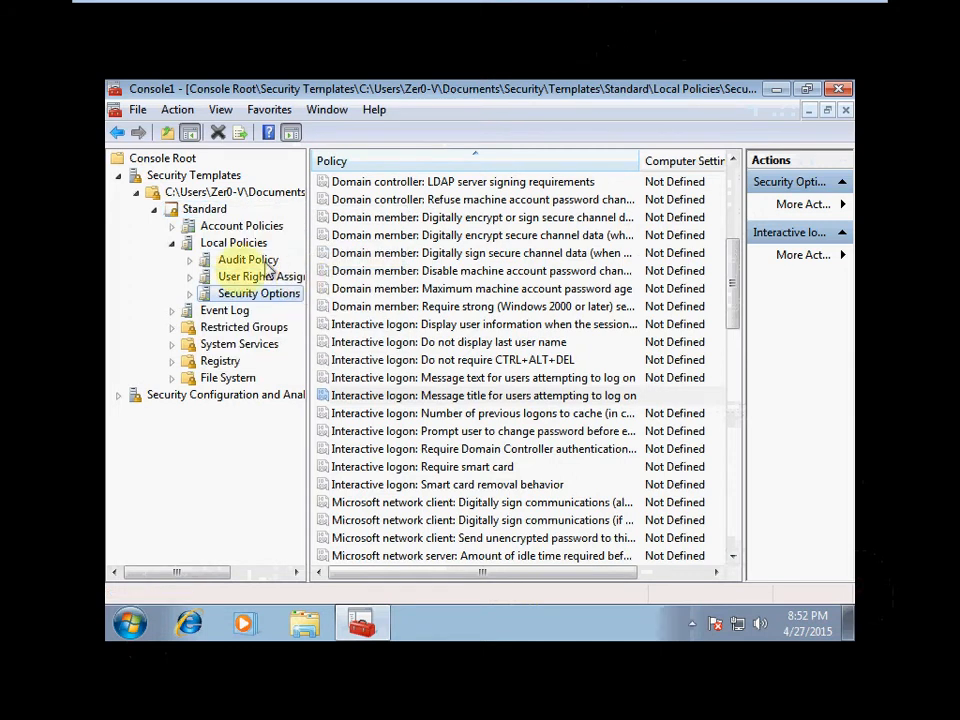
left_click(155, 209)
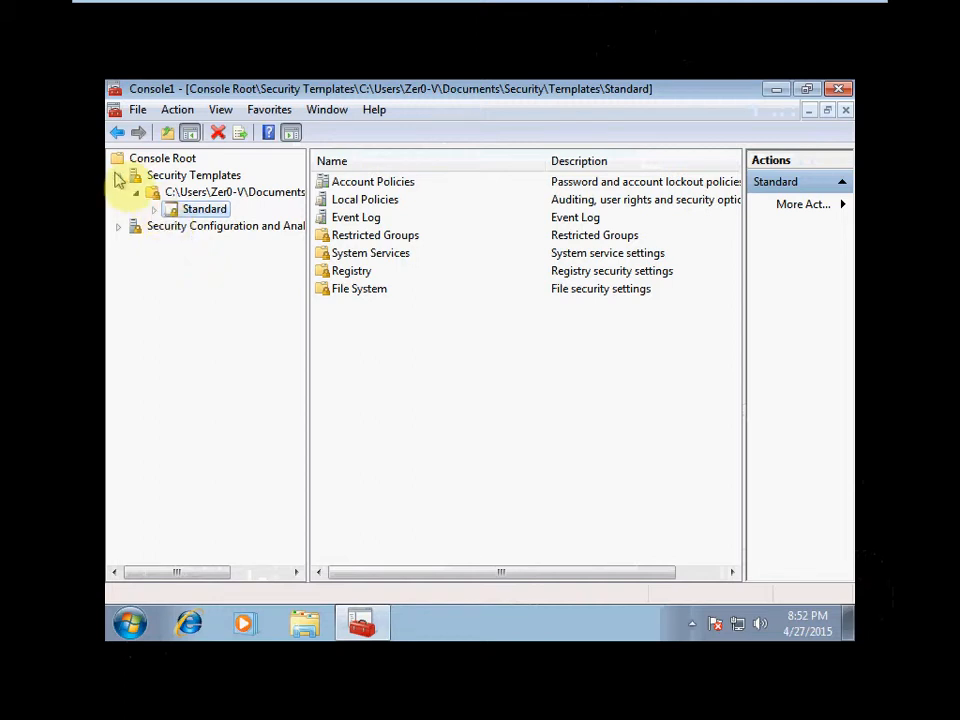
left_click(118, 177)
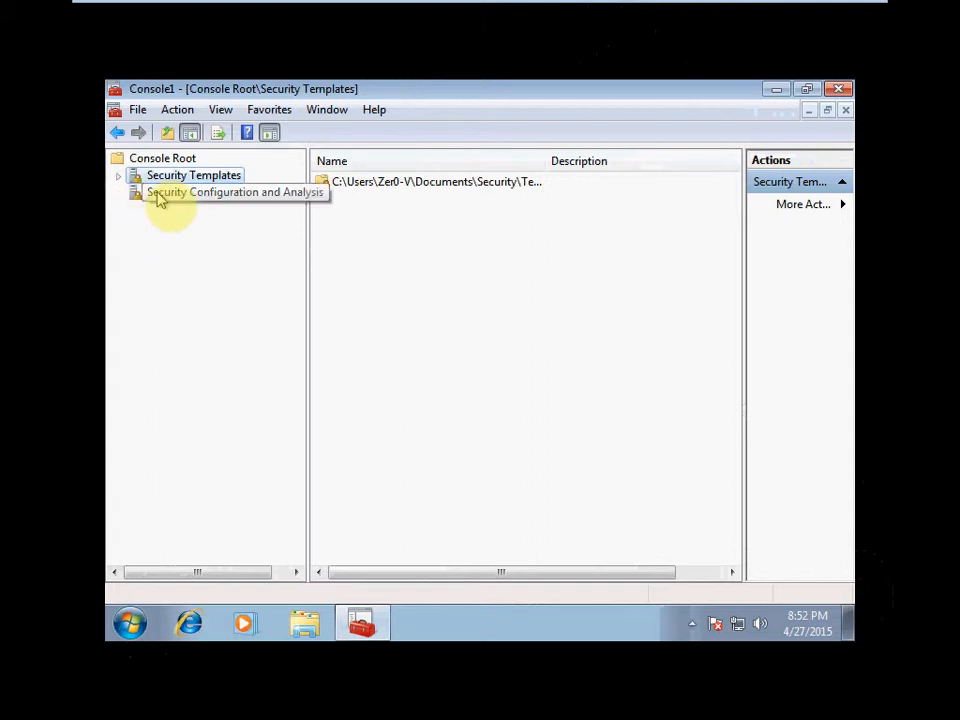
Create a Security Configuration and Analysis database named analyze and import the Standard template into it
left_click(157, 195)
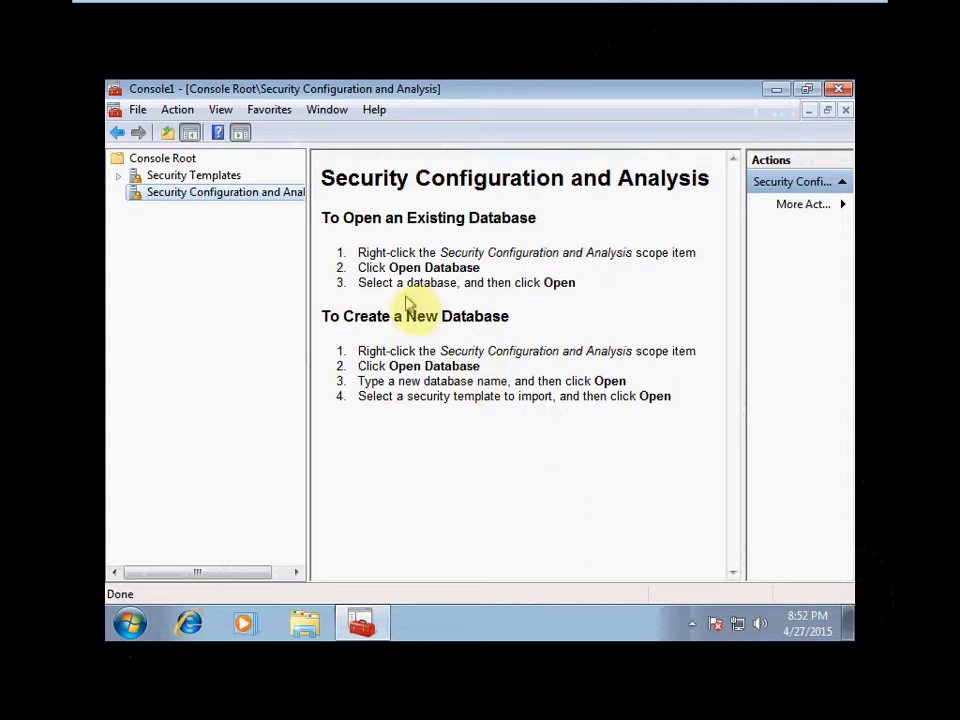
right_click(194, 196)
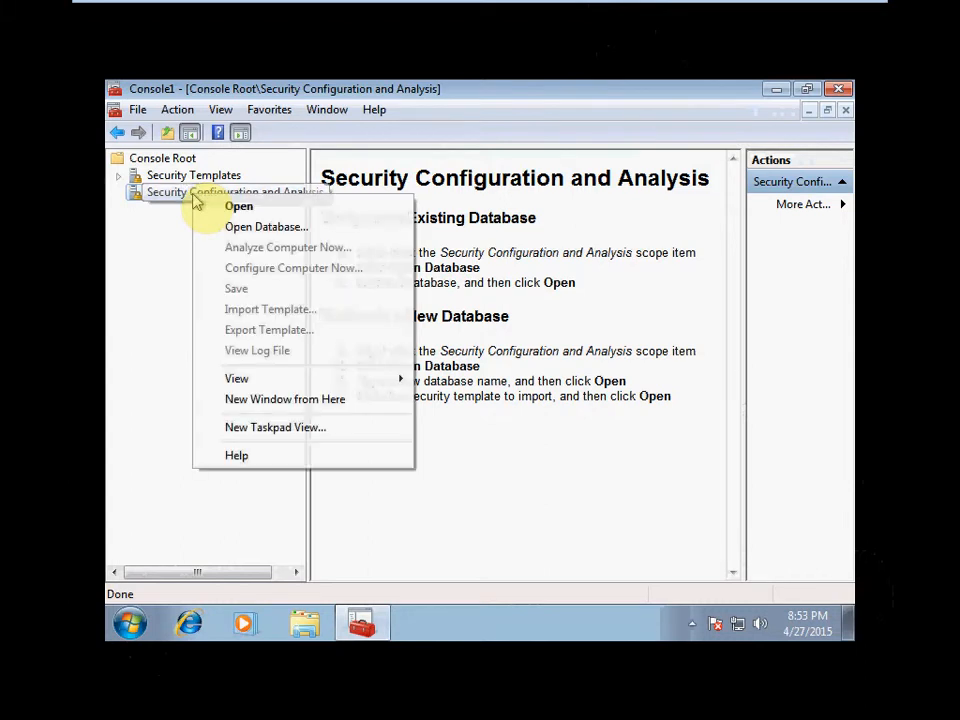
left_click(298, 228)
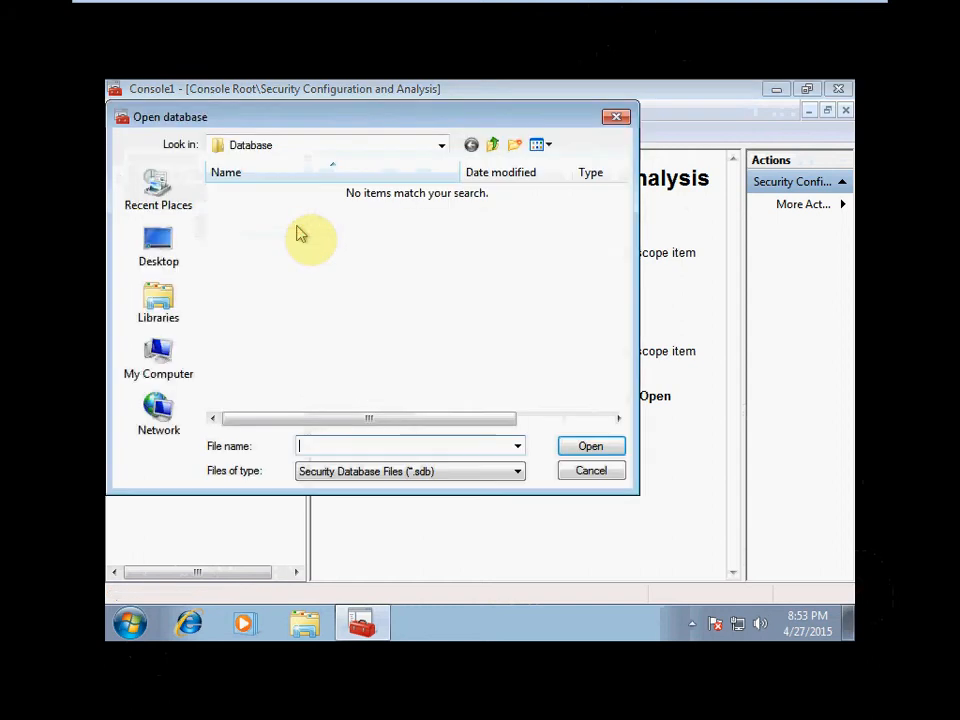
left_click(346, 446)
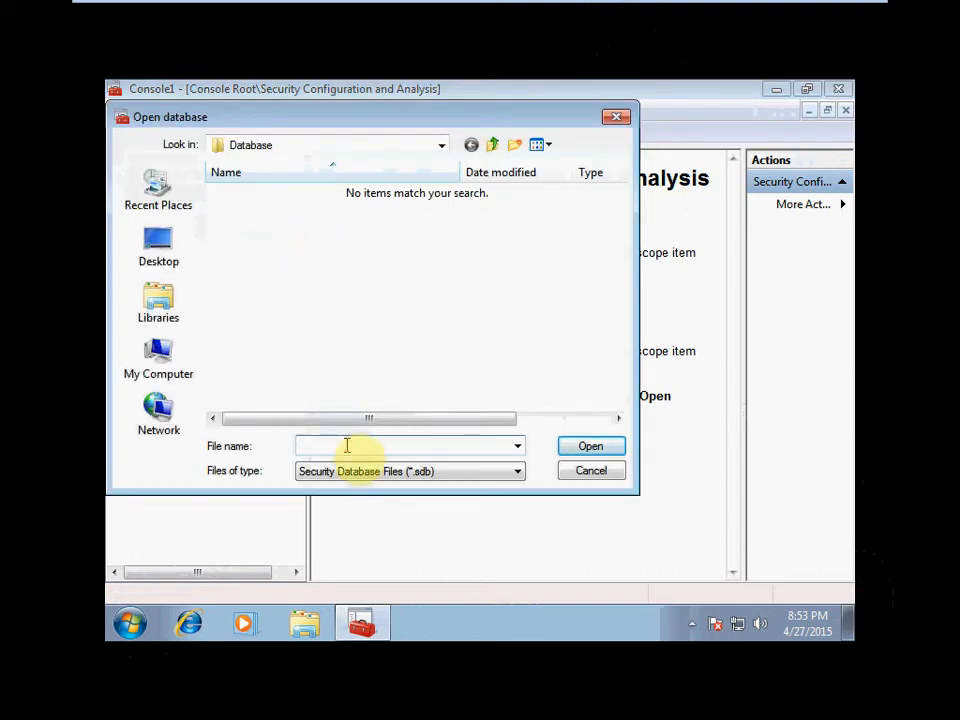
type("analyze")
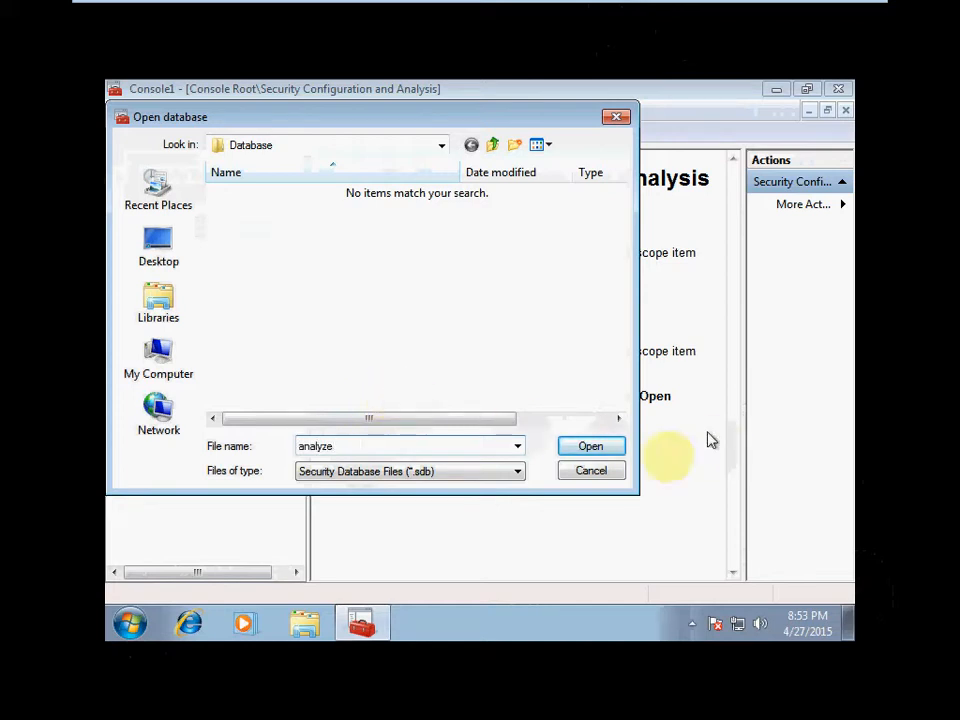
left_click(607, 451)
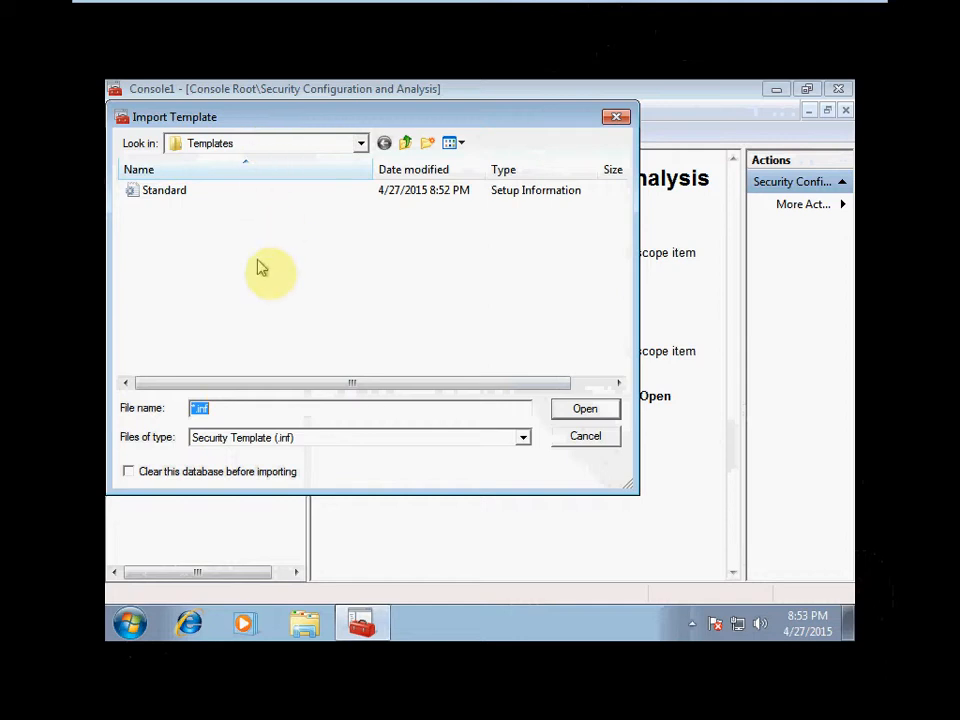
left_click(179, 191)
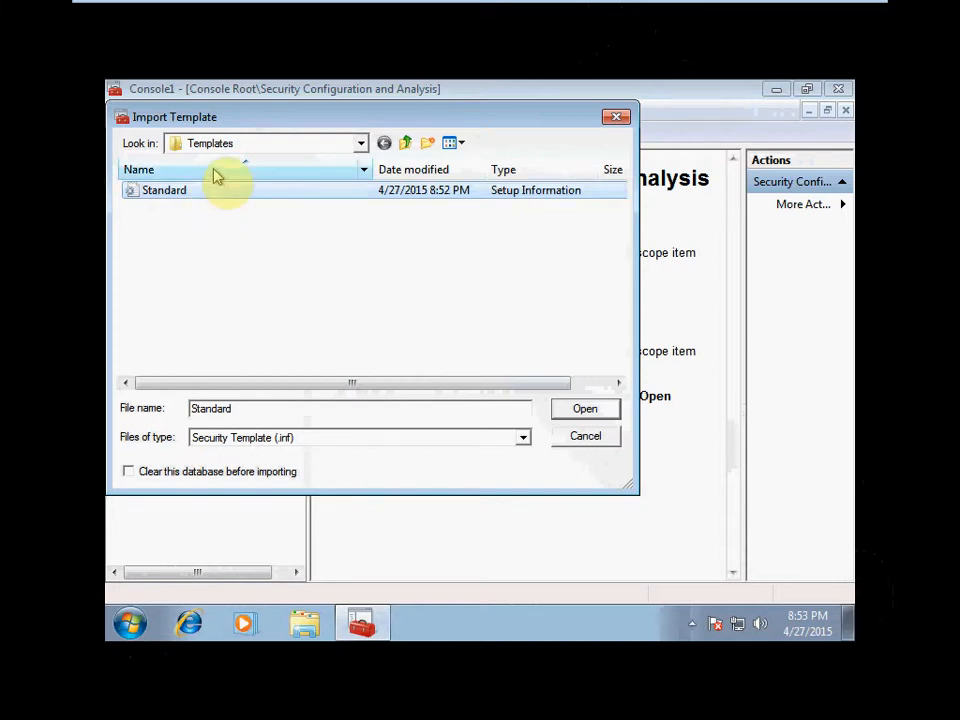
left_click(582, 410)
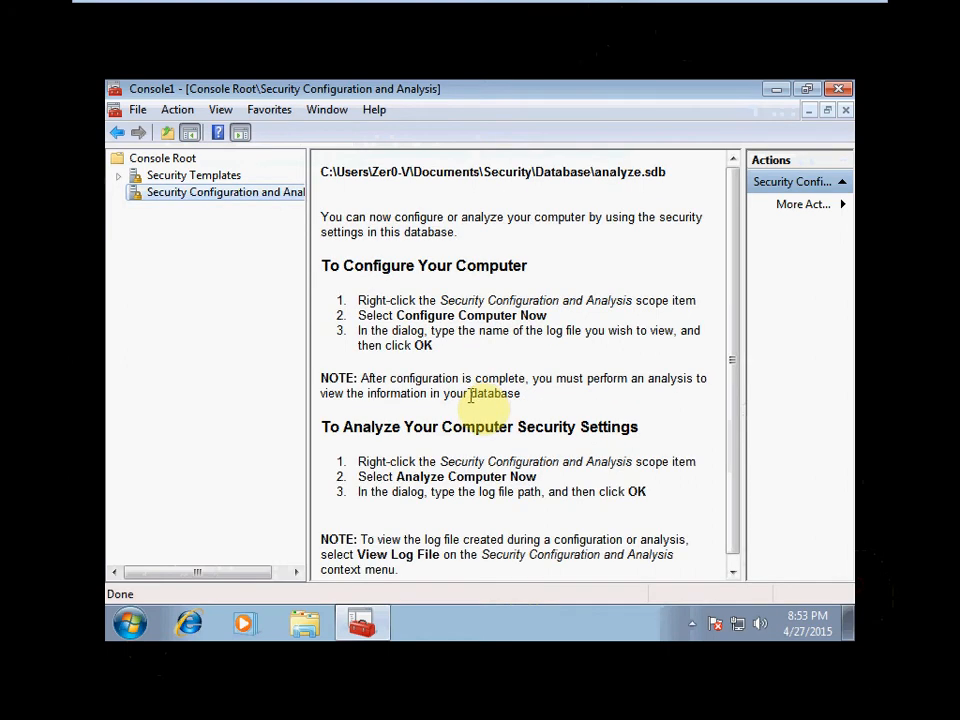
Analyze the computer against the analyze database, keeping the default error log path ending in analyze.log
right_click(194, 200)
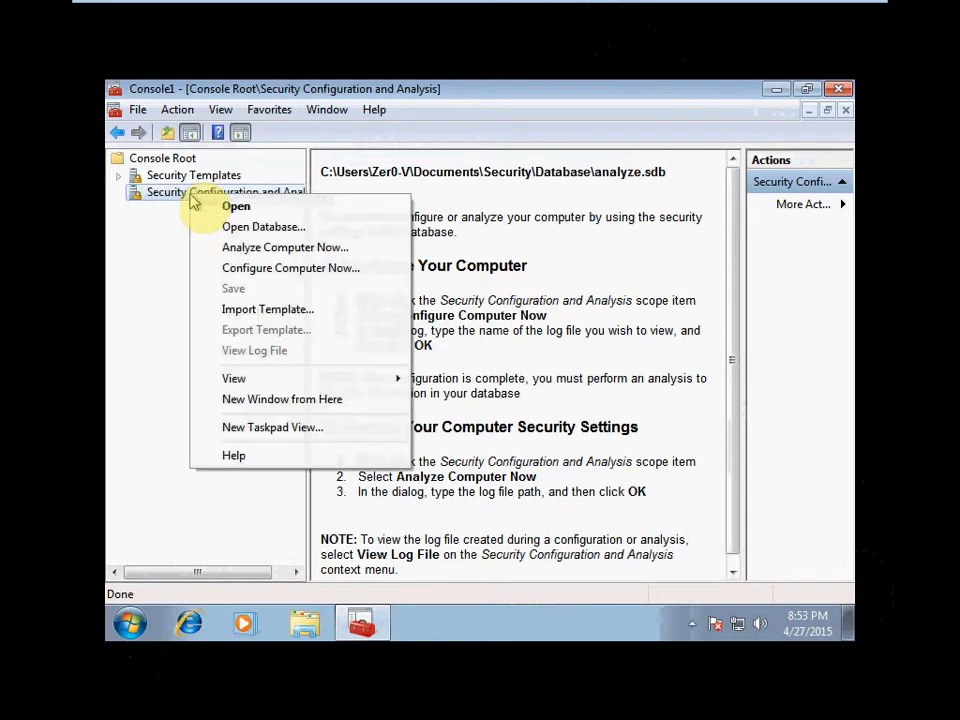
left_click(303, 250)
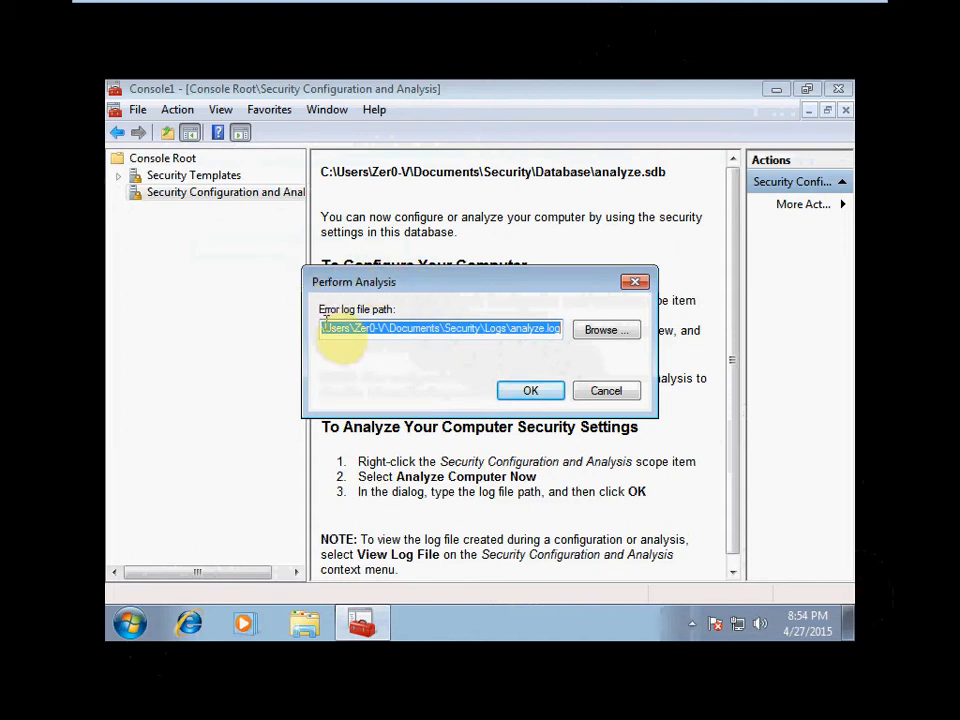
left_click(539, 391)
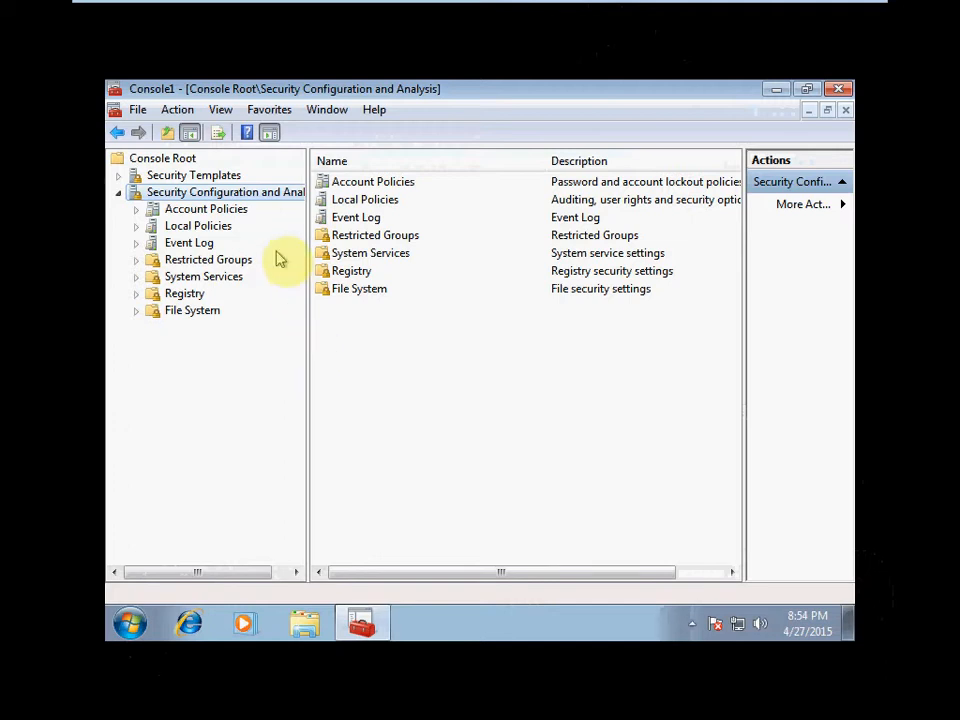
Review the analysis results for Password Policy under Account Policies, and collapse that branch
left_click(137, 210)
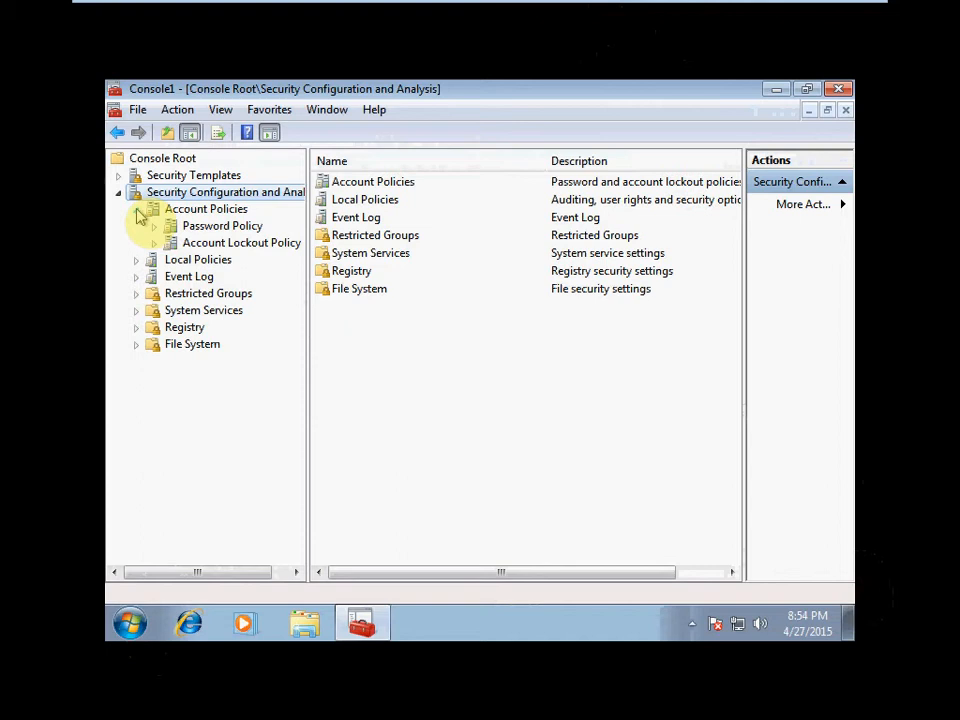
left_click(223, 228)
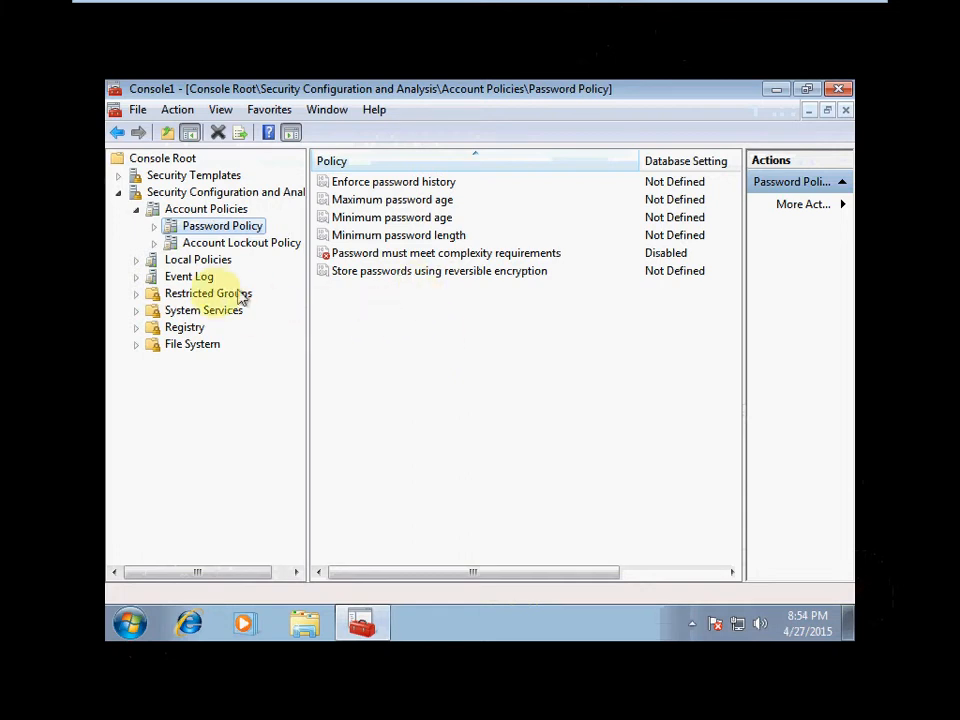
left_click(136, 210)
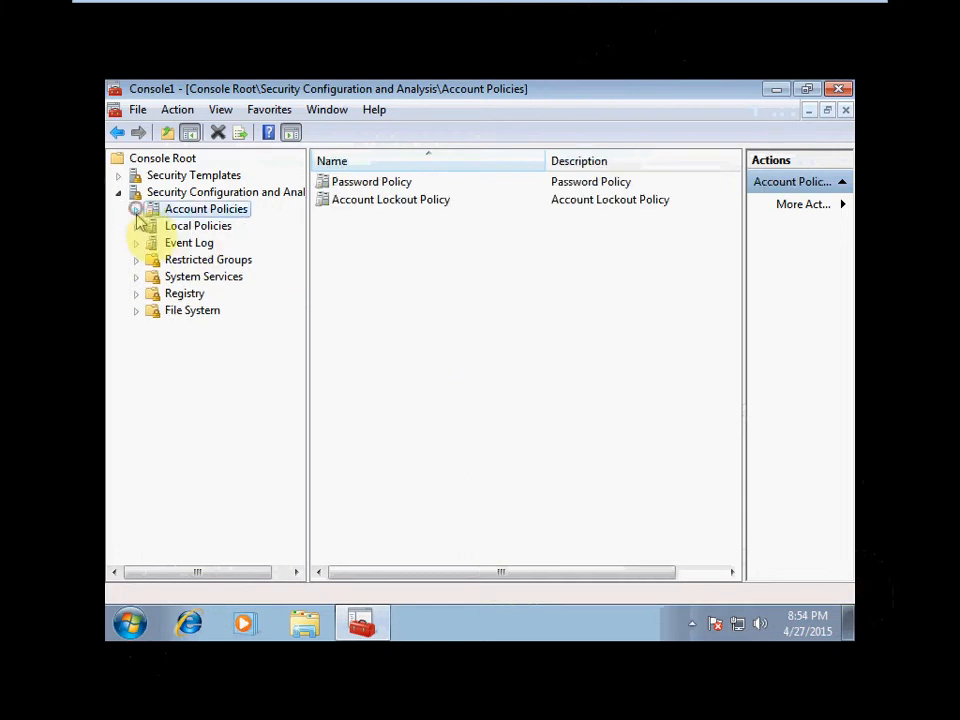
Compare the computer and database settings of the interactive logon message title in the analyzed Security Options, and close its properties without changes
left_click(137, 226)
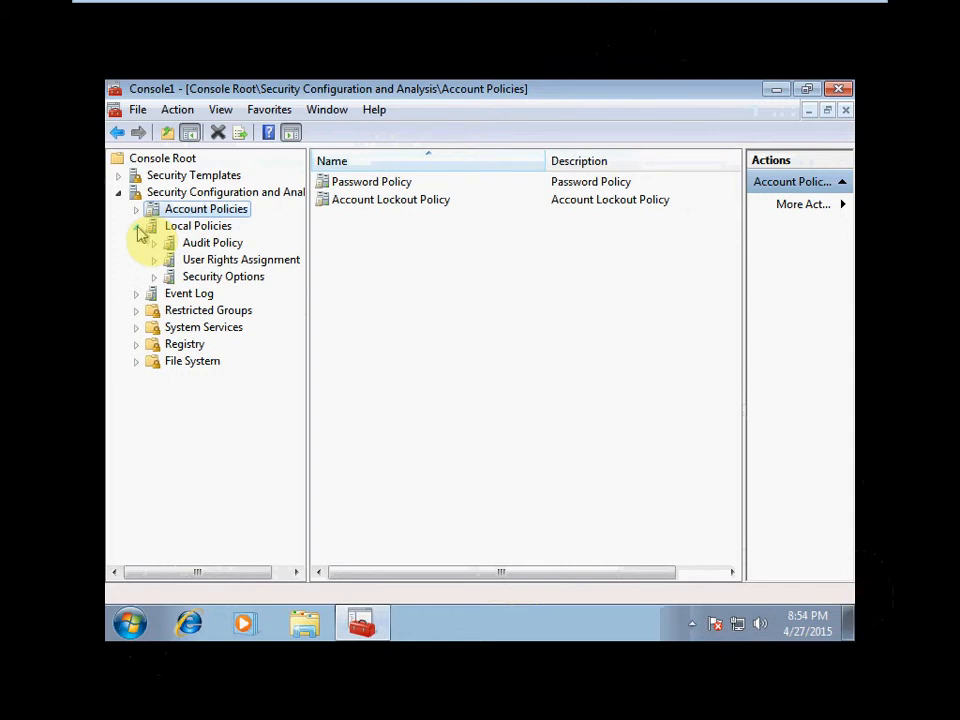
left_click(243, 277)
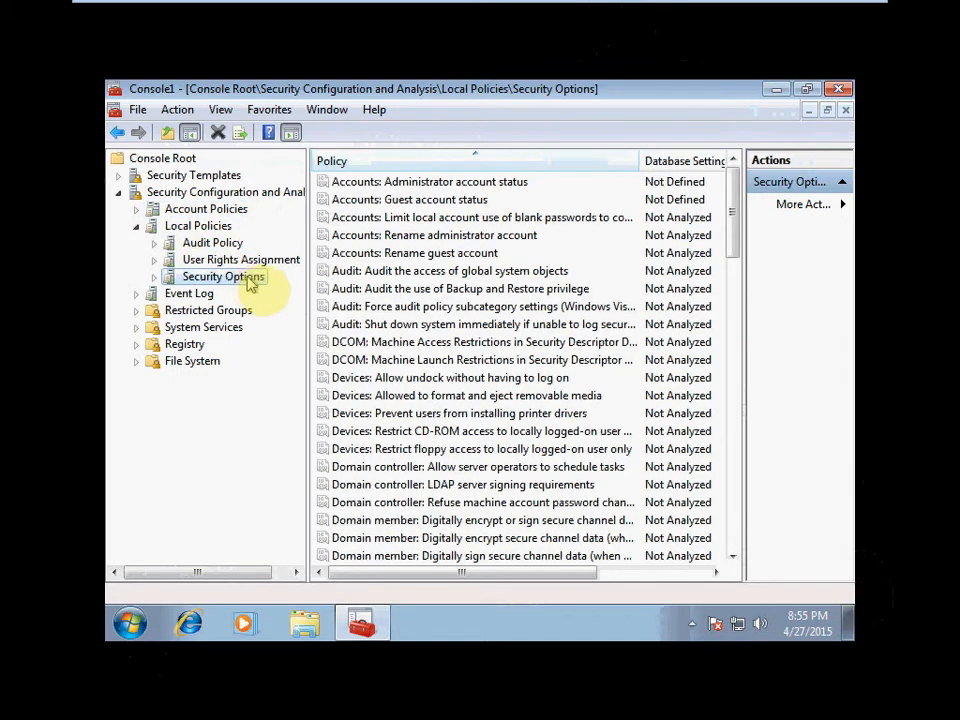
left_click(420, 359)
scroll(428, 375, "down", 4)
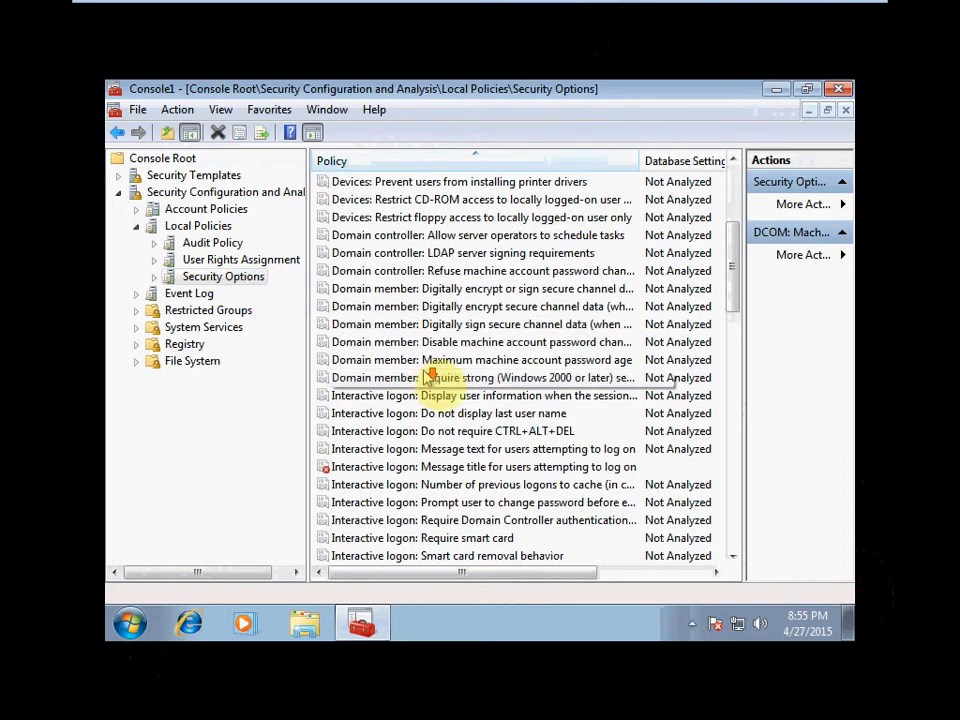
scroll(428, 375, "down", 1)
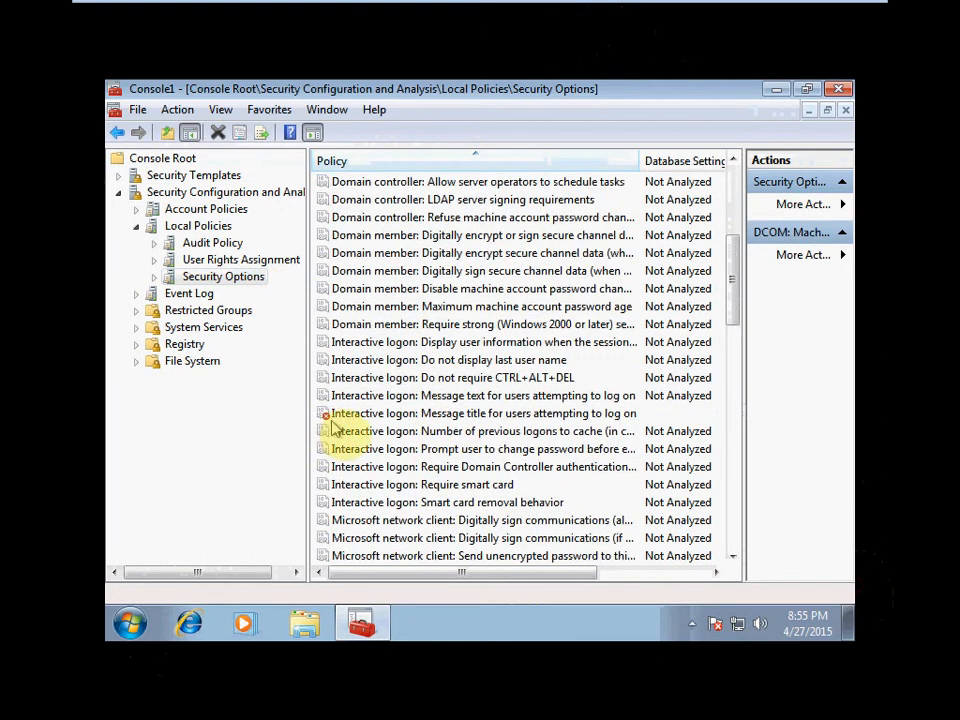
double_click(401, 416)
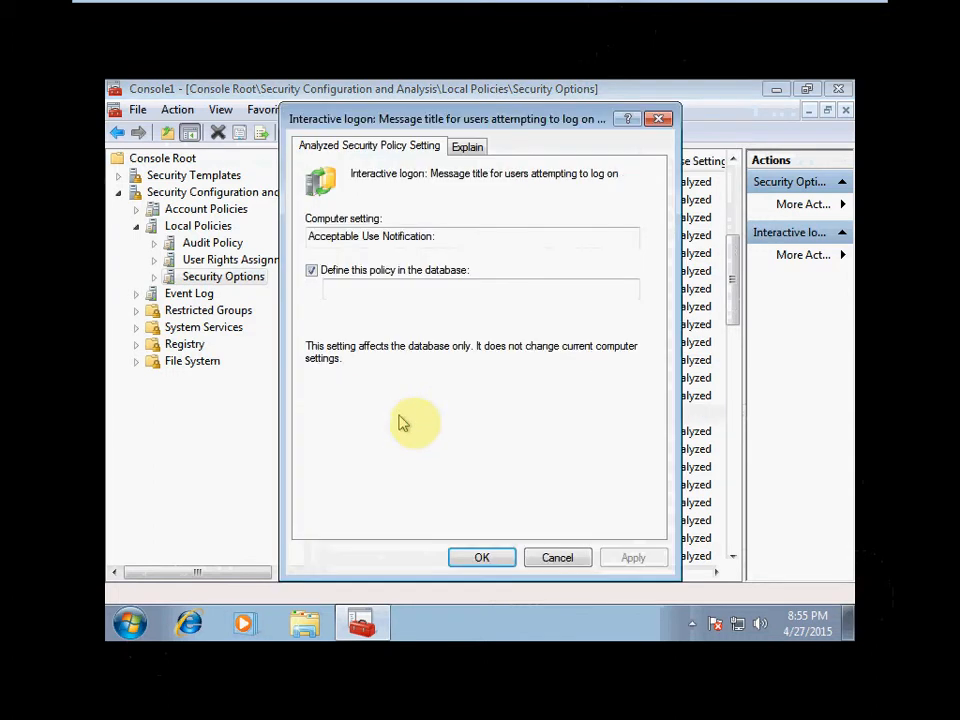
left_click(449, 289)
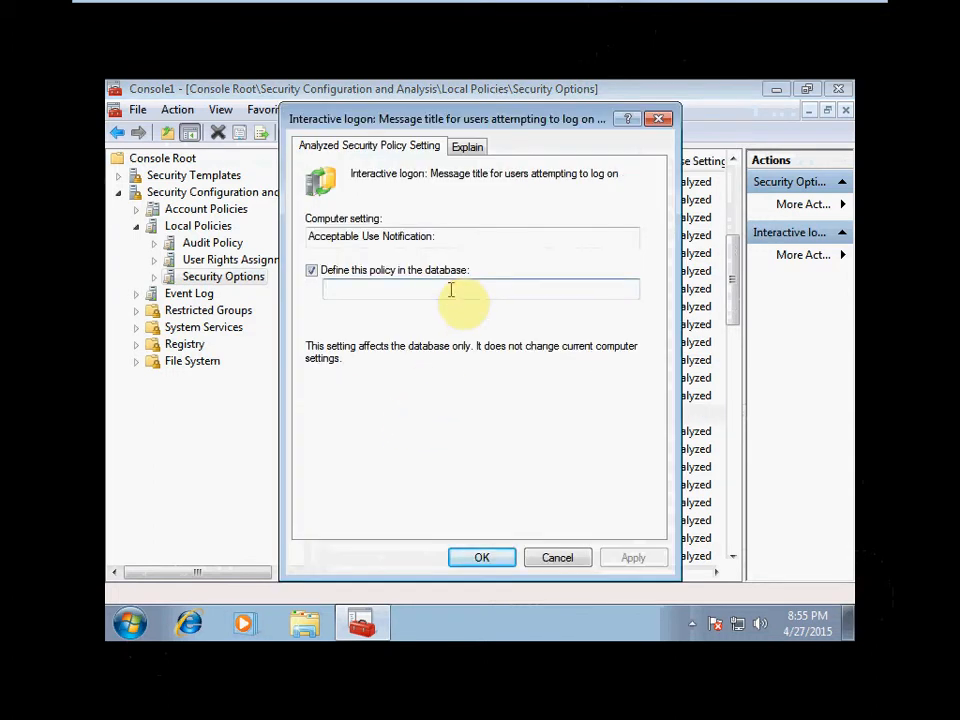
left_click(462, 239)
left_click_drag(464, 241, 287, 231)
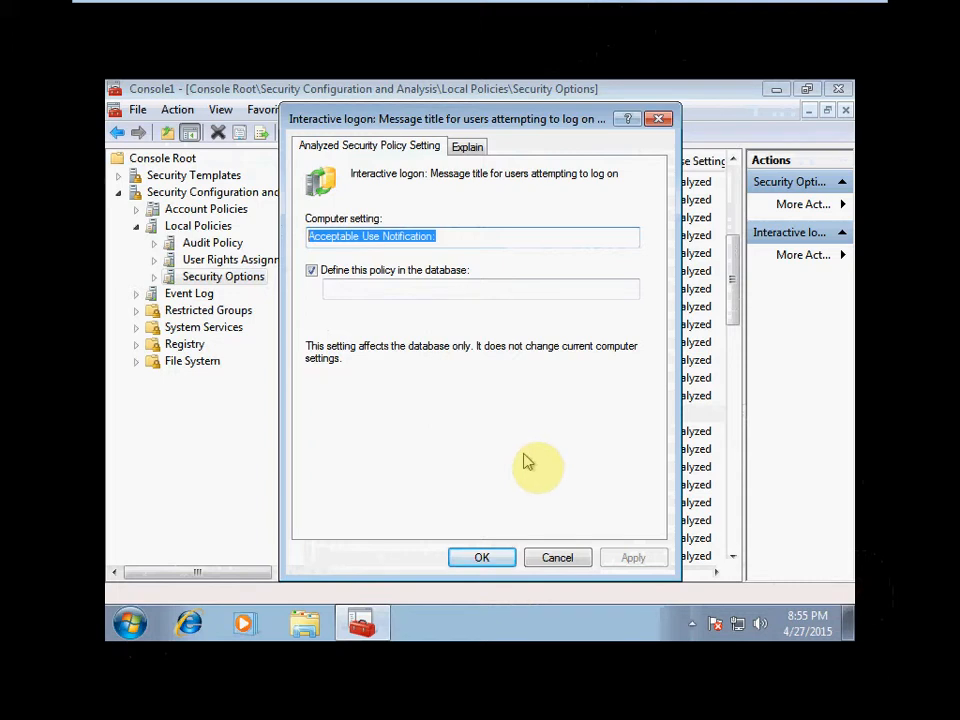
left_click(559, 557)
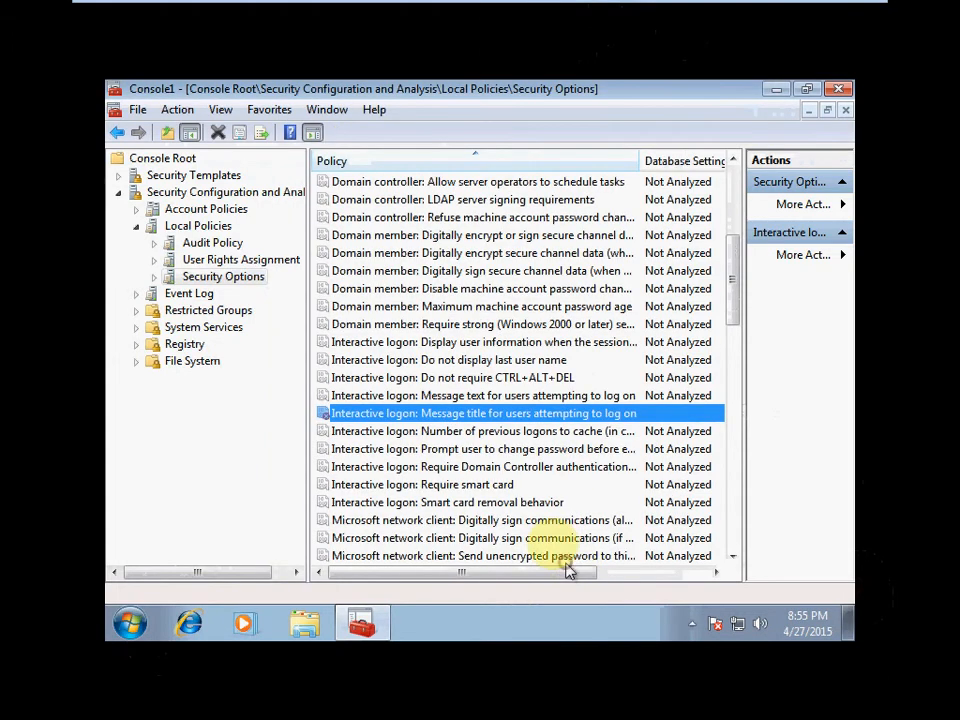
Collapse Local Policies and configure the computer with the analyze database settings, keeping the default error log path ending in analyze.log
left_click(328, 430)
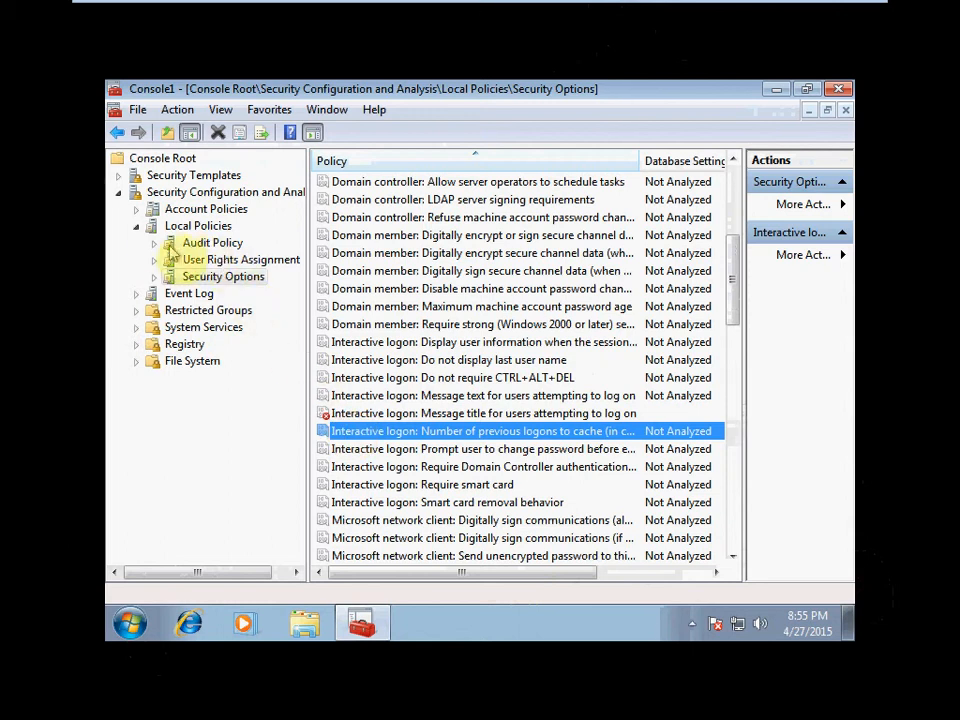
left_click(140, 227)
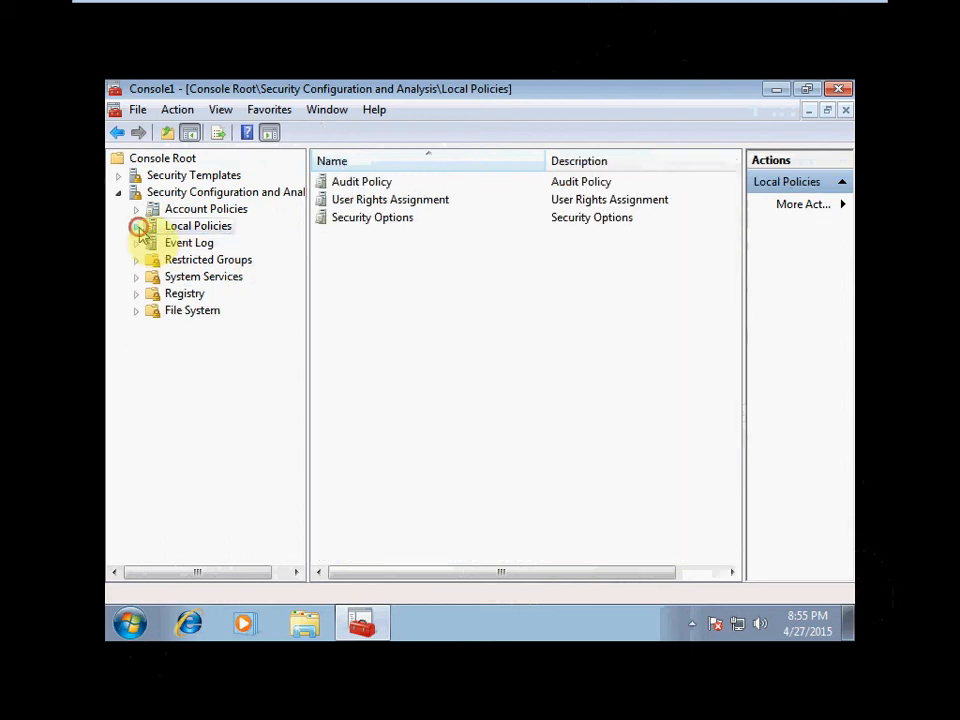
right_click(203, 197)
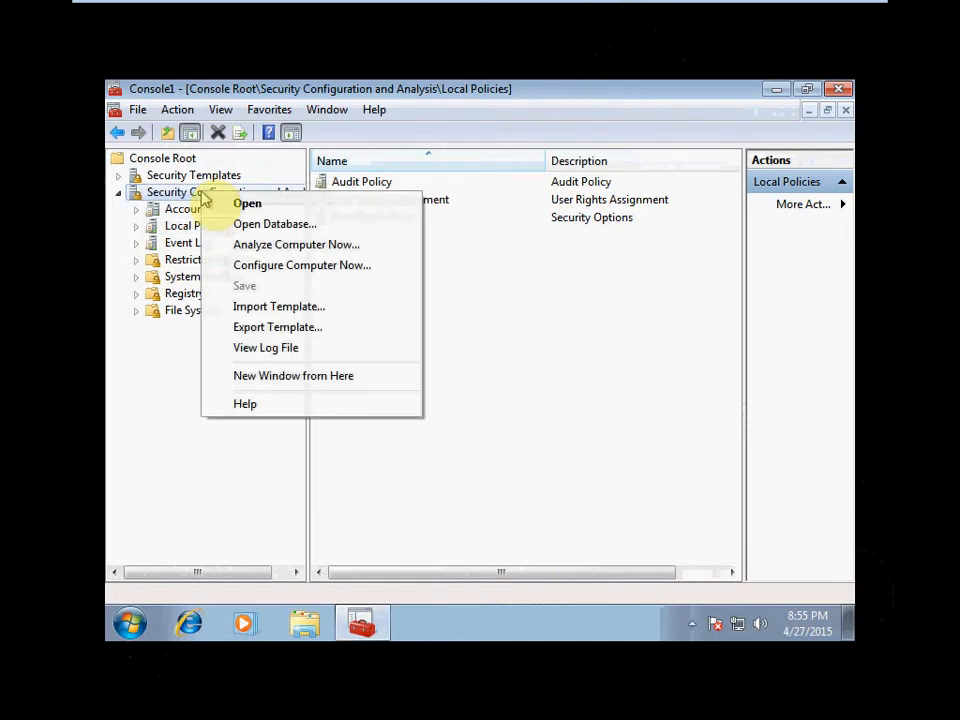
left_click(336, 265)
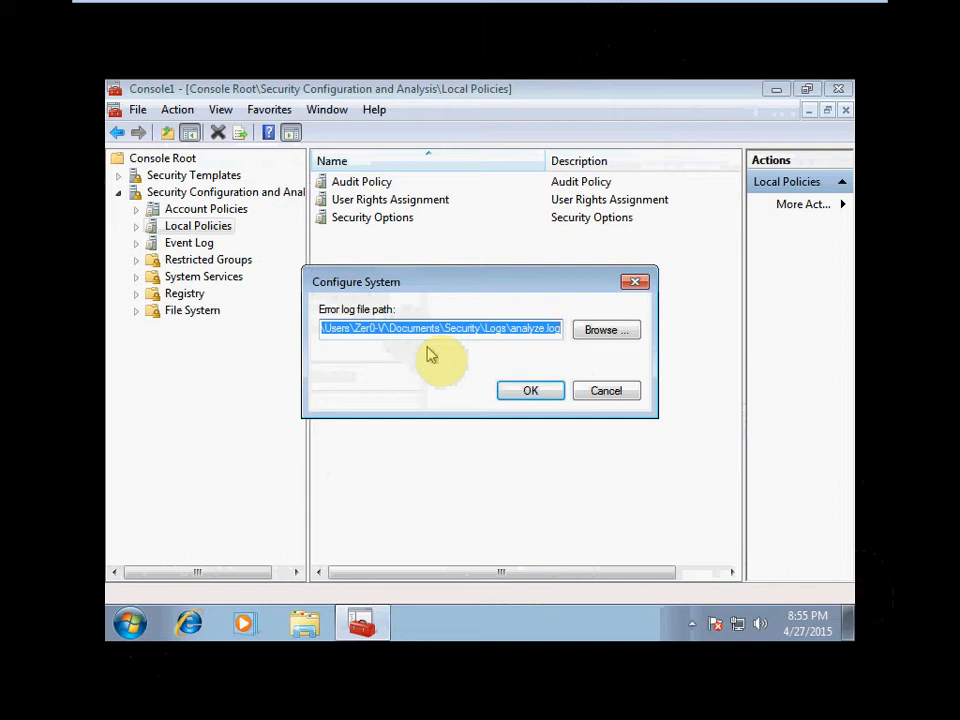
left_click(517, 396)
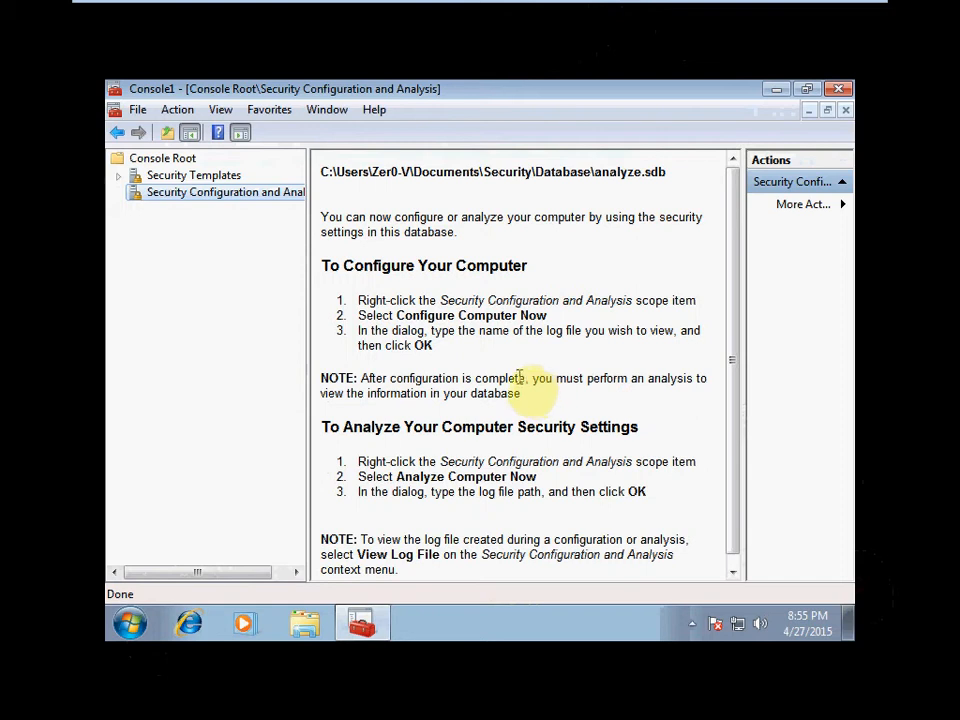
Analyze the newly configured computer again against the analyze database, keeping the default analyze.log error log path
right_click(218, 194)
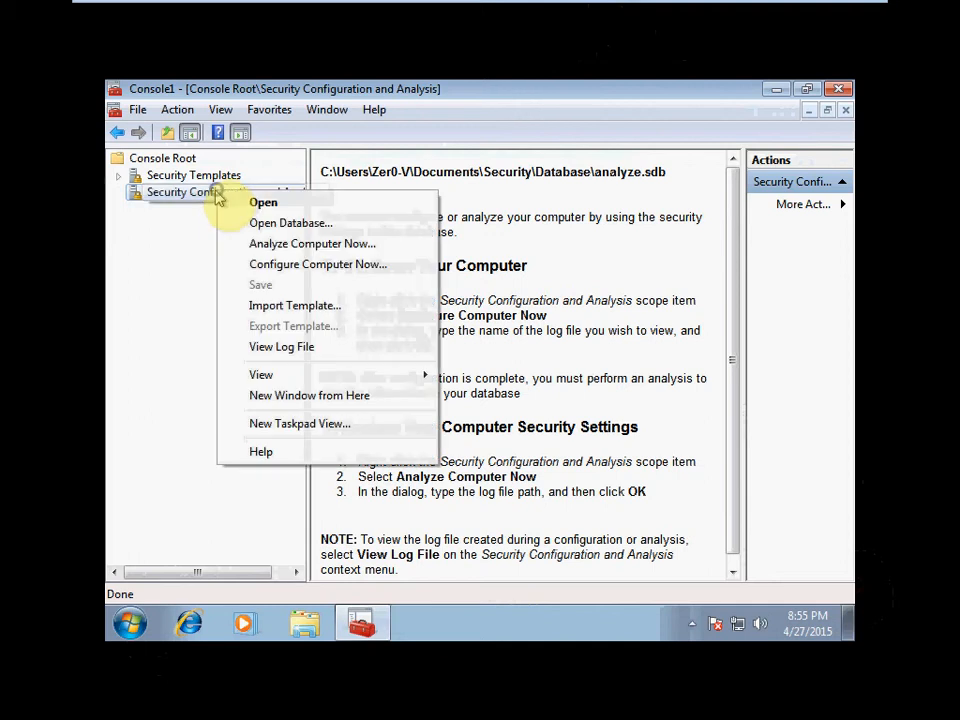
left_click(327, 247)
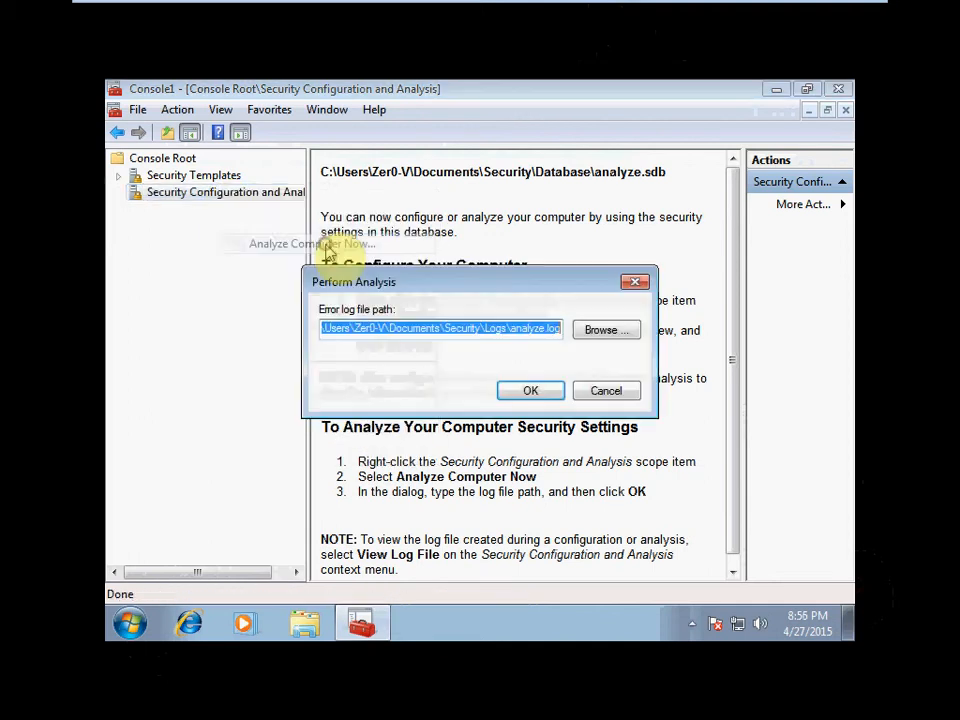
left_click(530, 391)
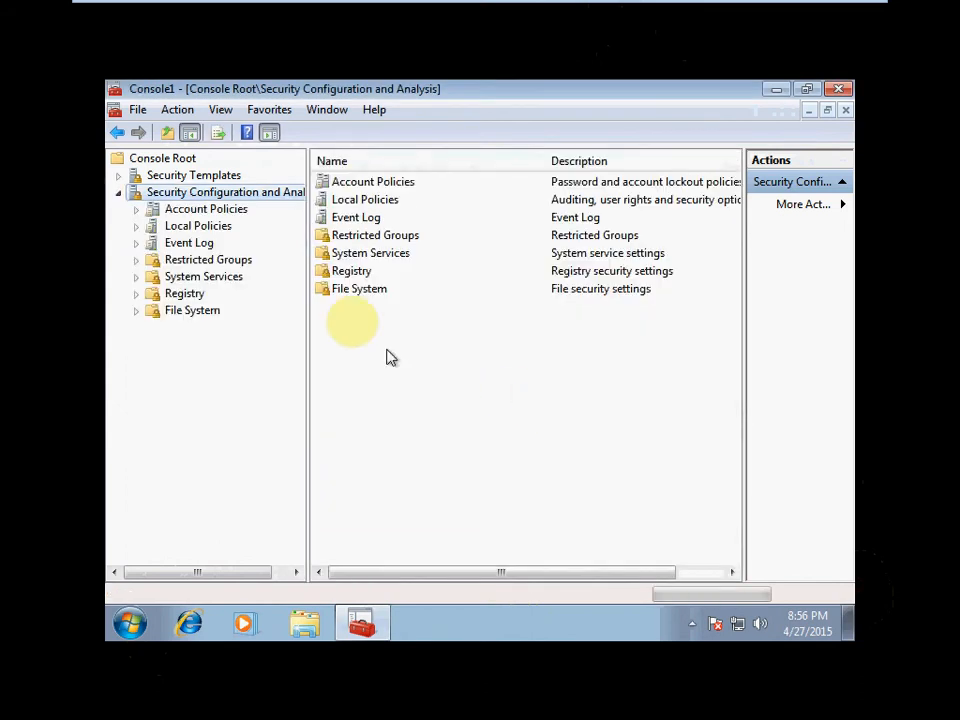
Review the new Password Policy analysis results under Account Policies, and close the console without saving its settings
left_click(136, 209)
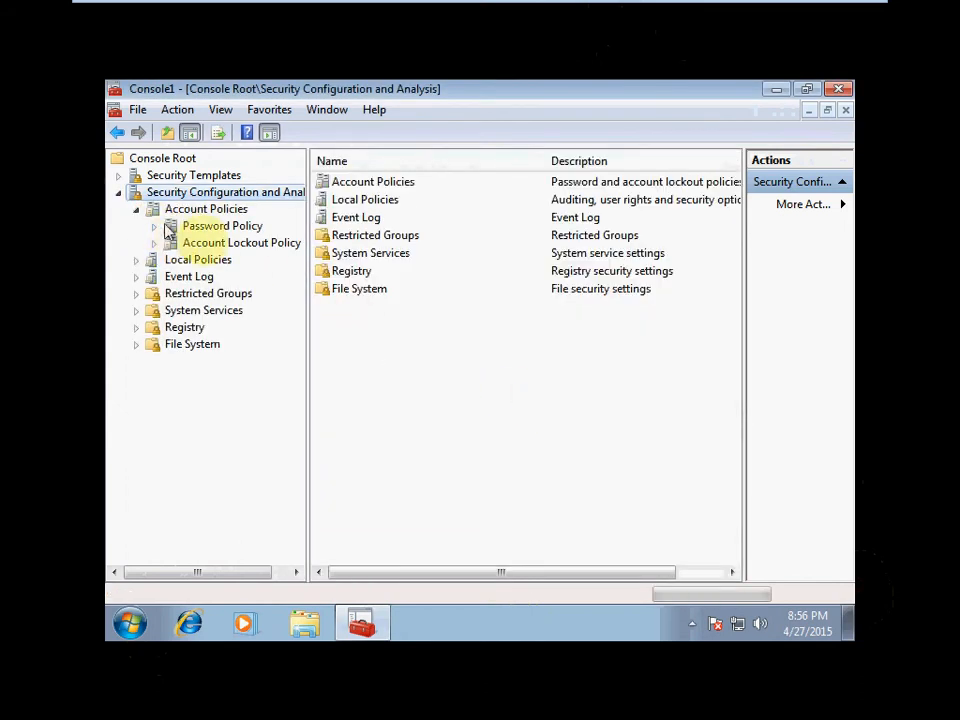
left_click(182, 226)
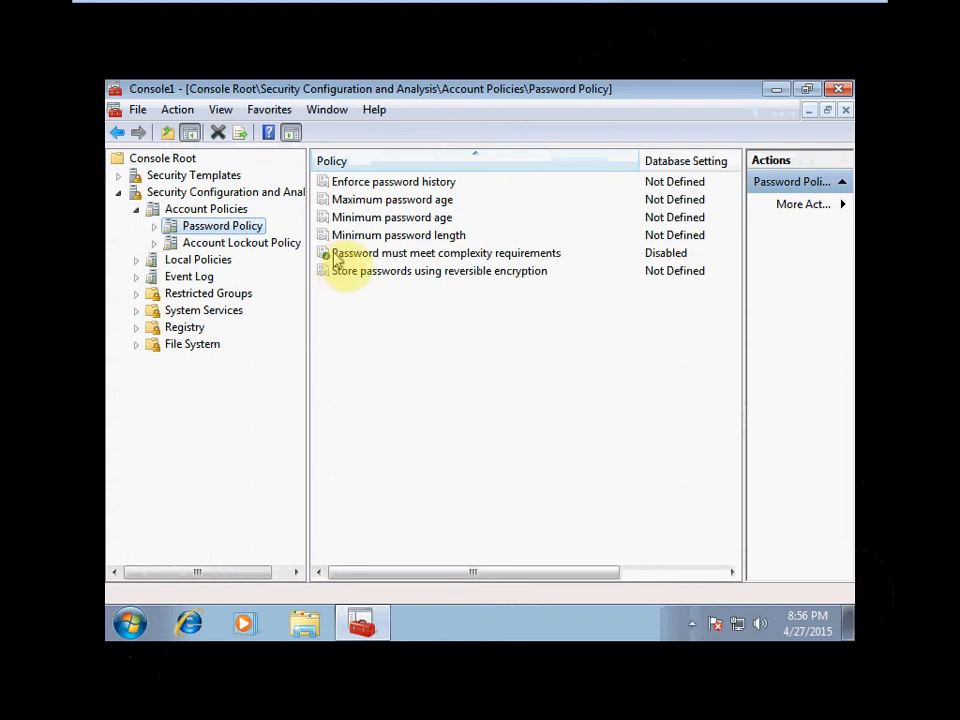
left_click(841, 92)
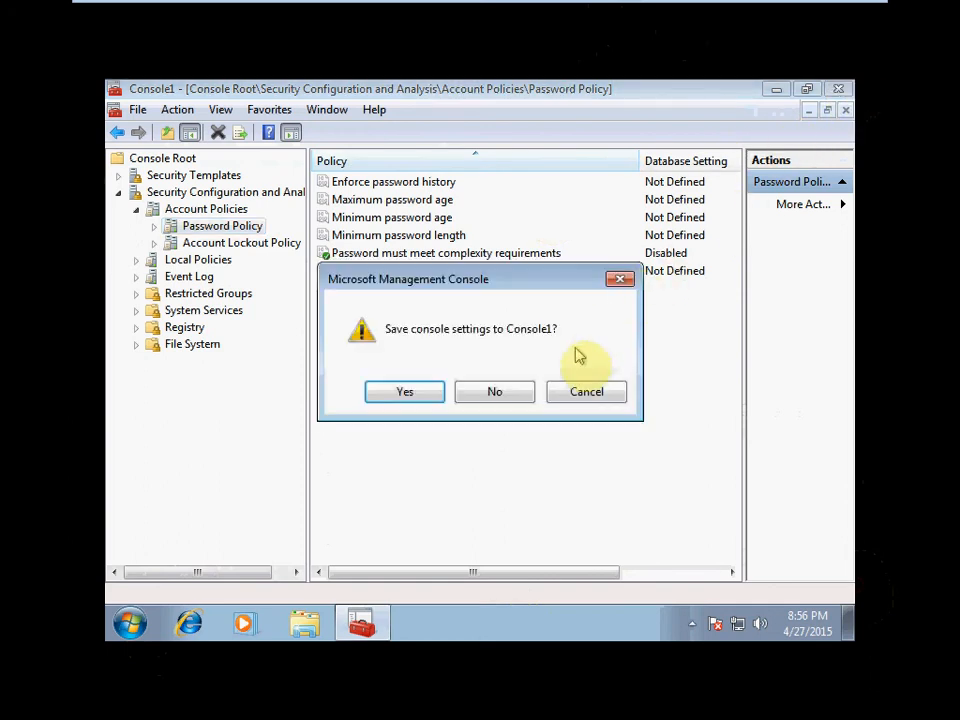
left_click(513, 403)
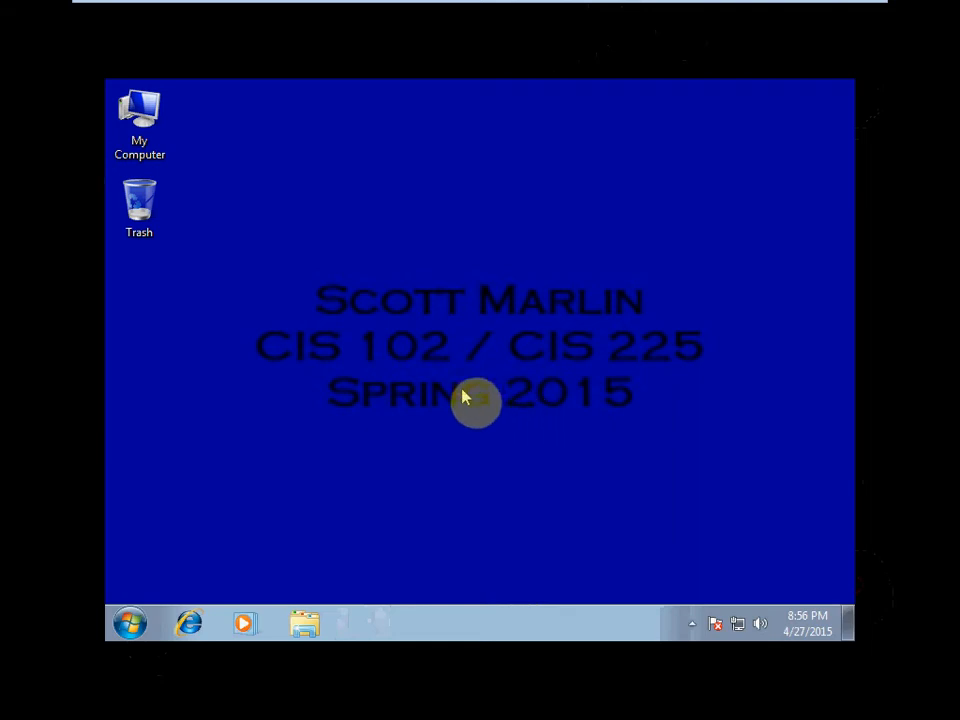
Bring up the Windows security screen in the Windows 7 x64 virtual machine and open the password change form
left_click(462, 397)
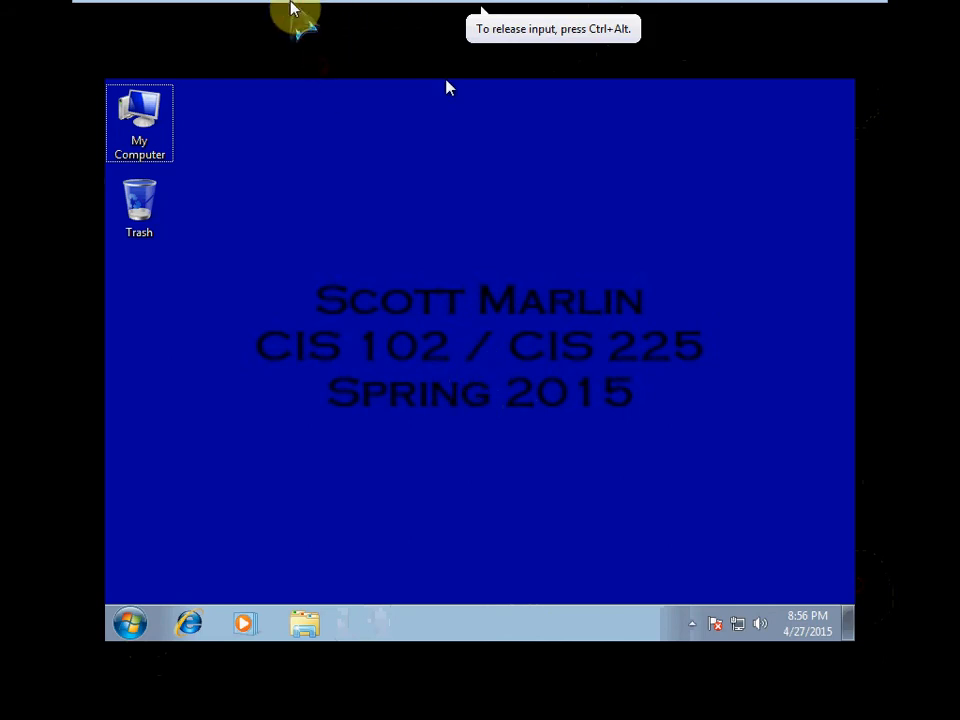
mouse_move(270, 12)
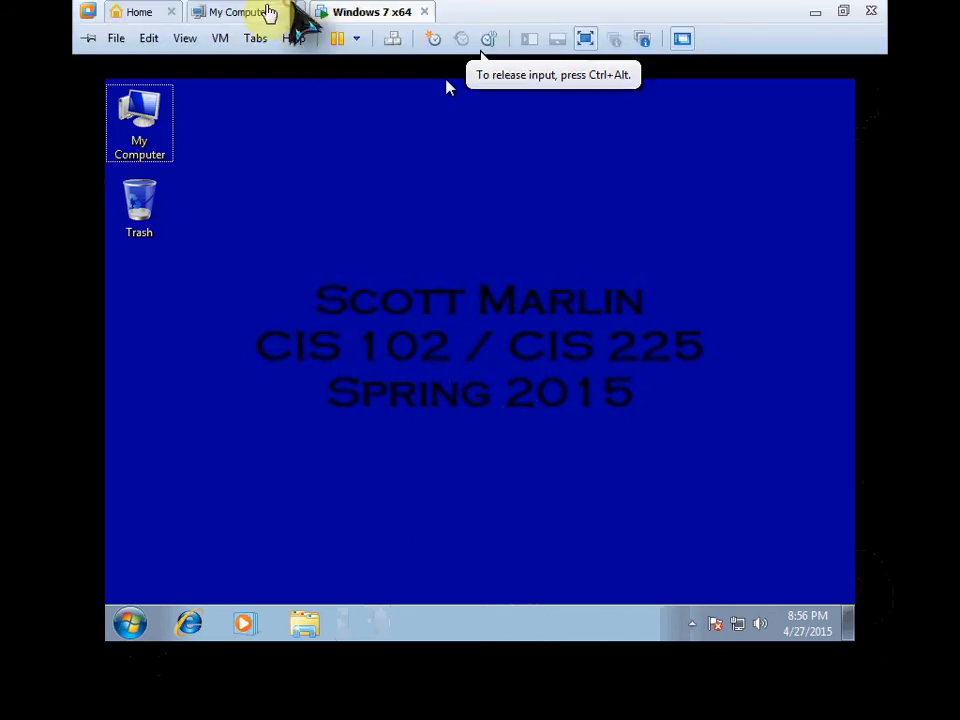
left_click(399, 43)
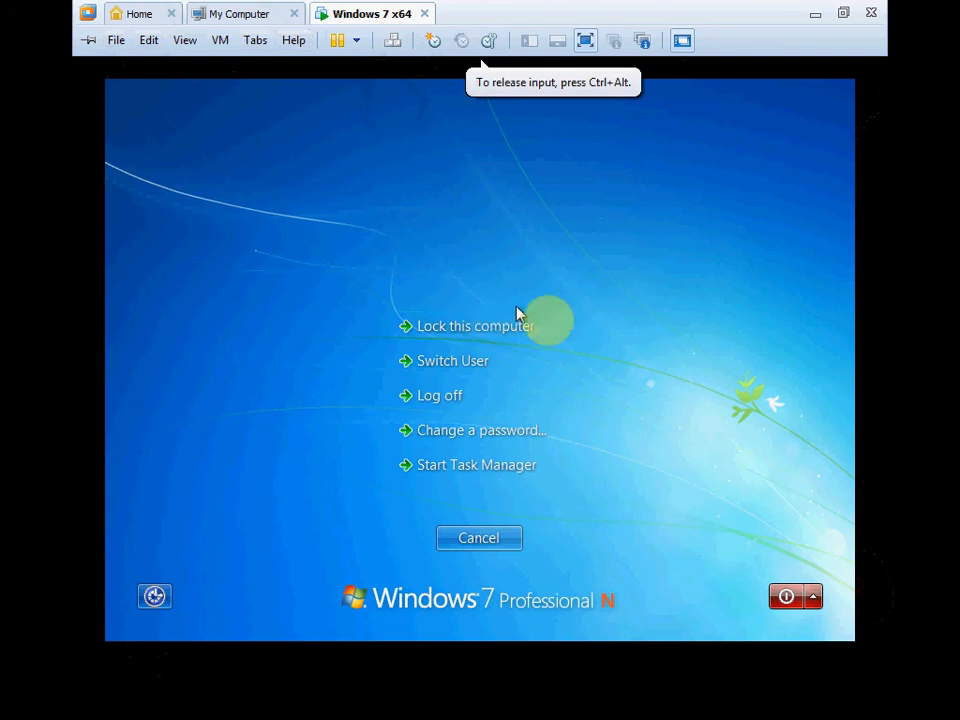
left_click(491, 440)
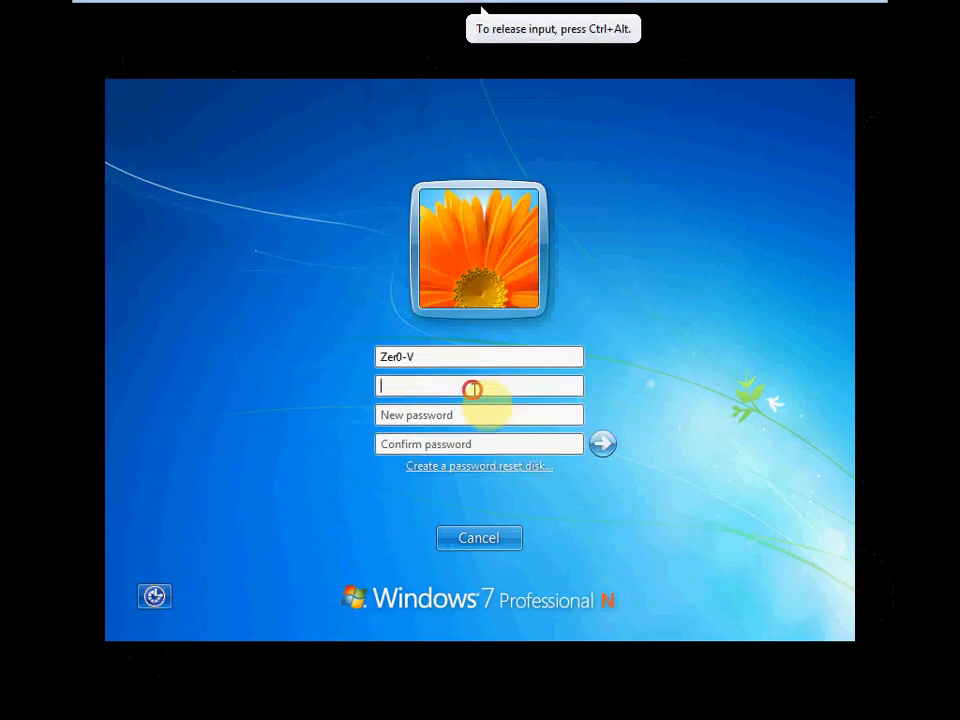
Enter the account's current password in the old password field, clearing and retyping it once
left_click(474, 388)
type("••••••")
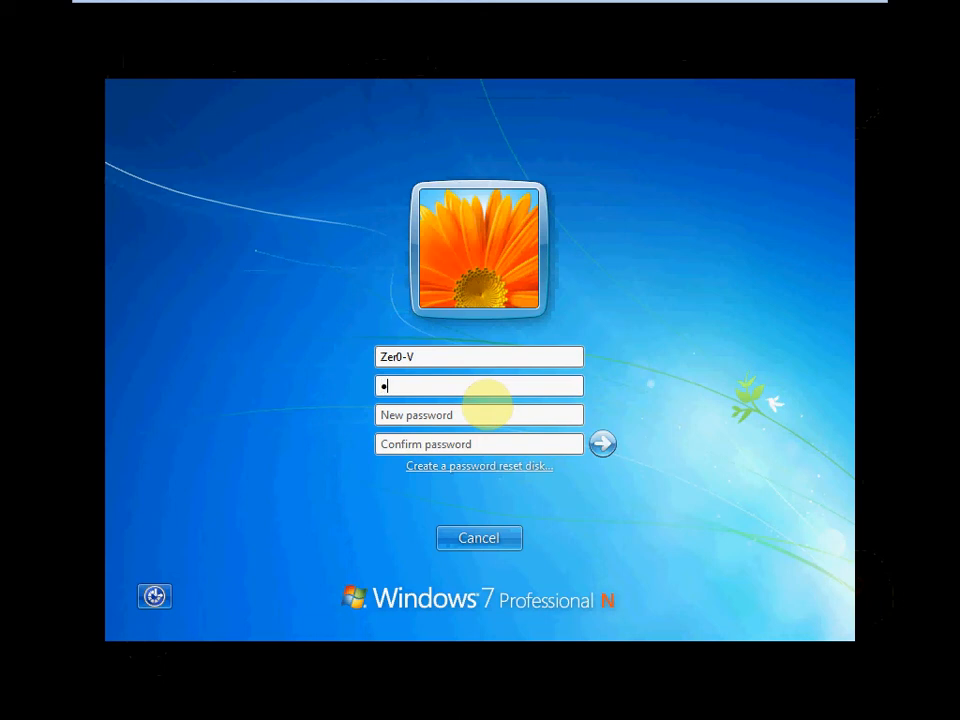
key("BackSpace")
key("BackSpace")
key("BackSpace")
key("BackSpace")
key("BackSpace")
key("BackSpace")
type("••••••")
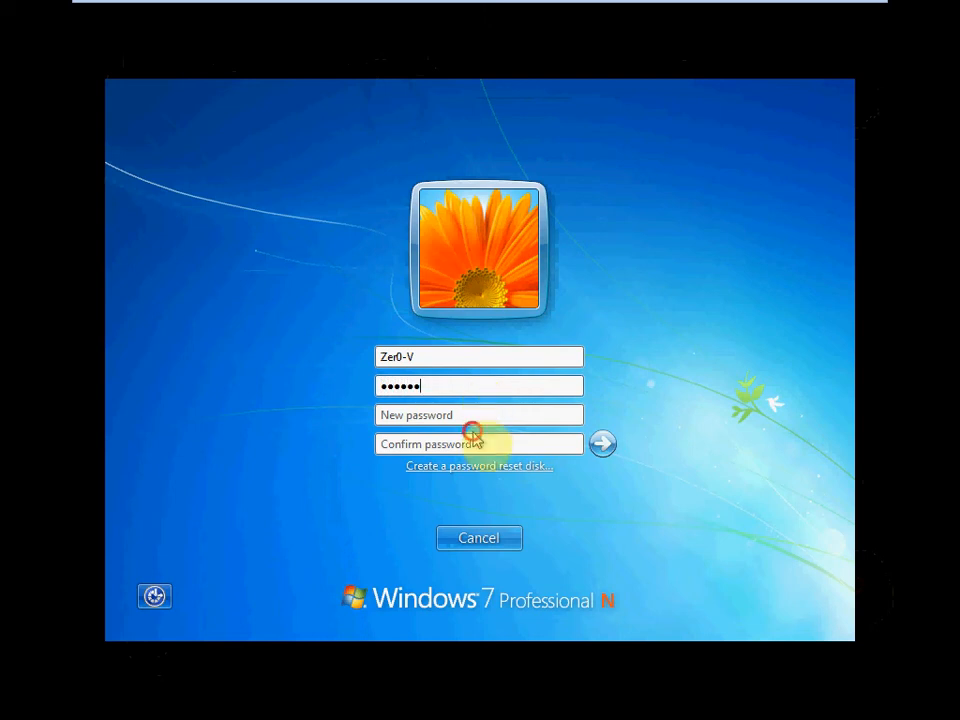
Enter and confirm the account's new password, submit the change, and return to the desktop
left_click(474, 413)
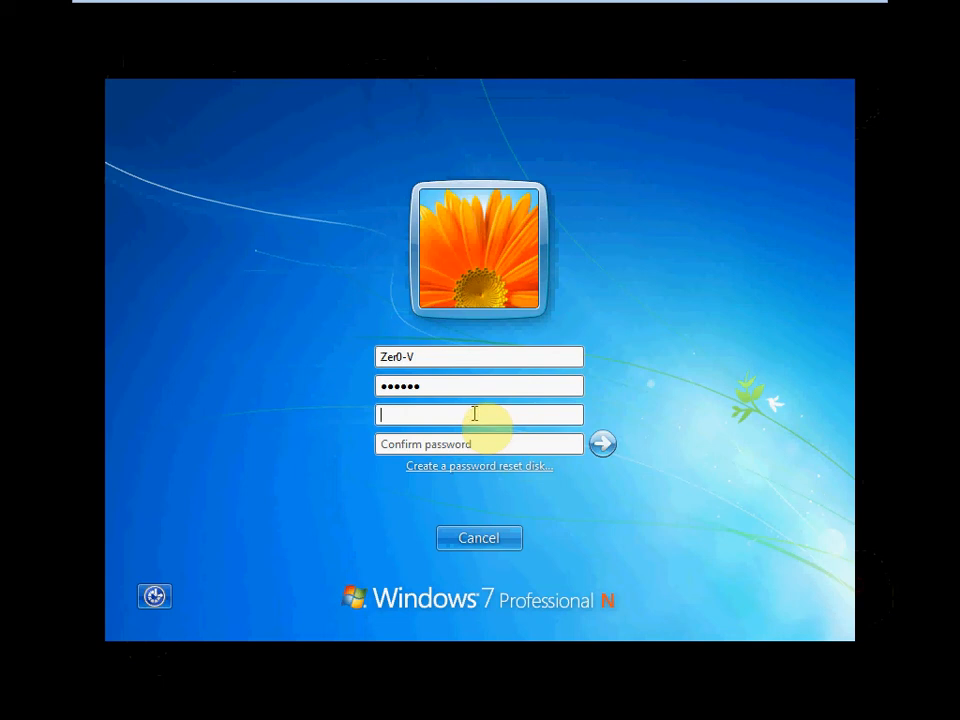
type("••••••••")
left_click(462, 441)
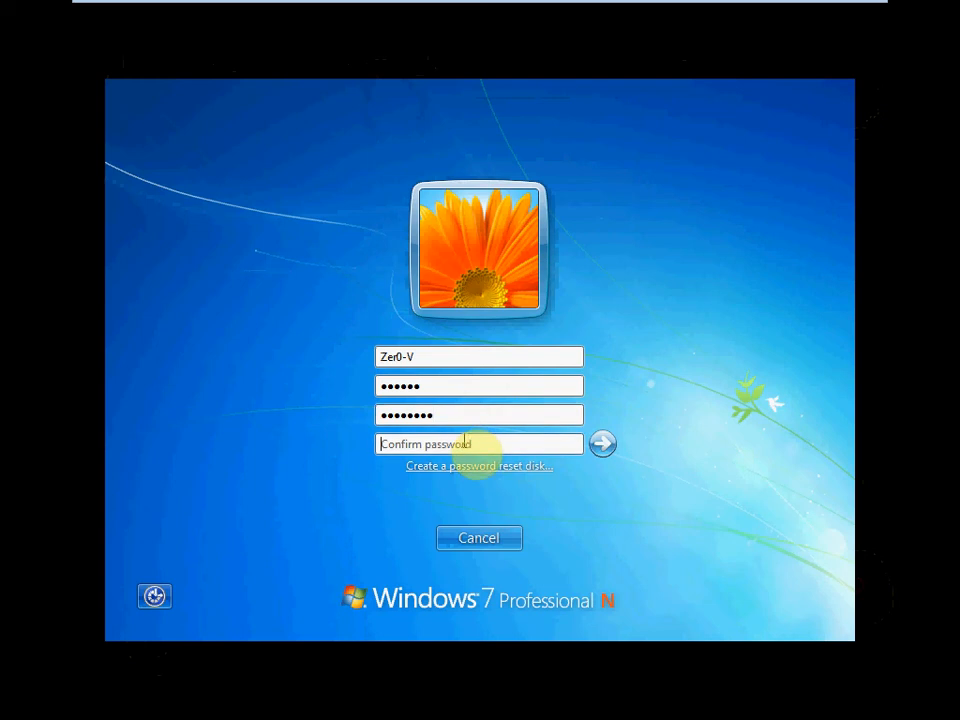
type("••••••••")
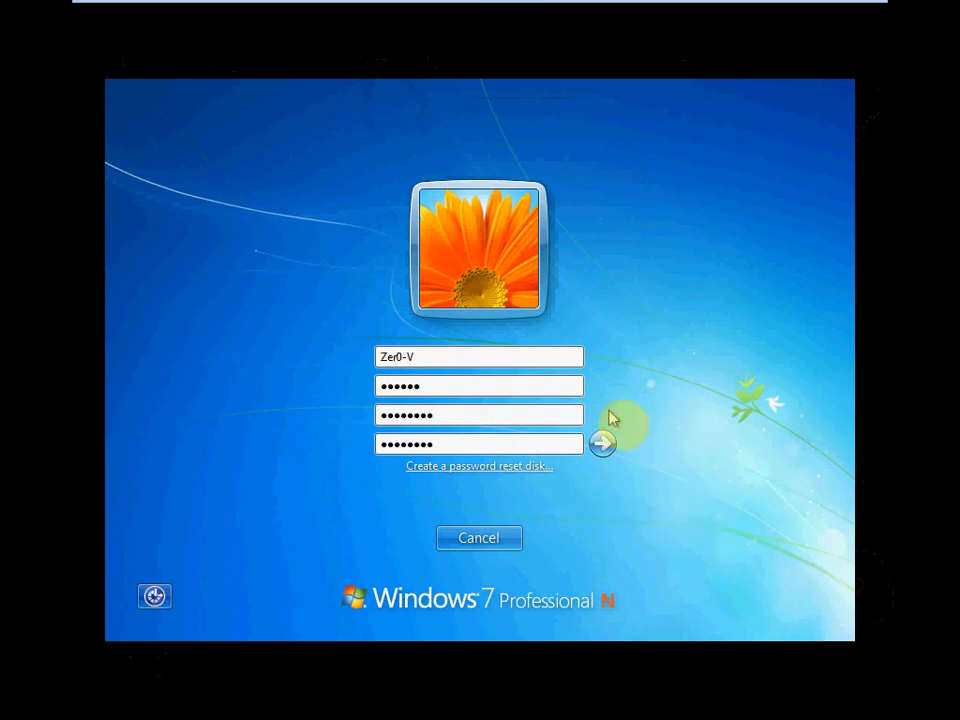
left_click(604, 445)
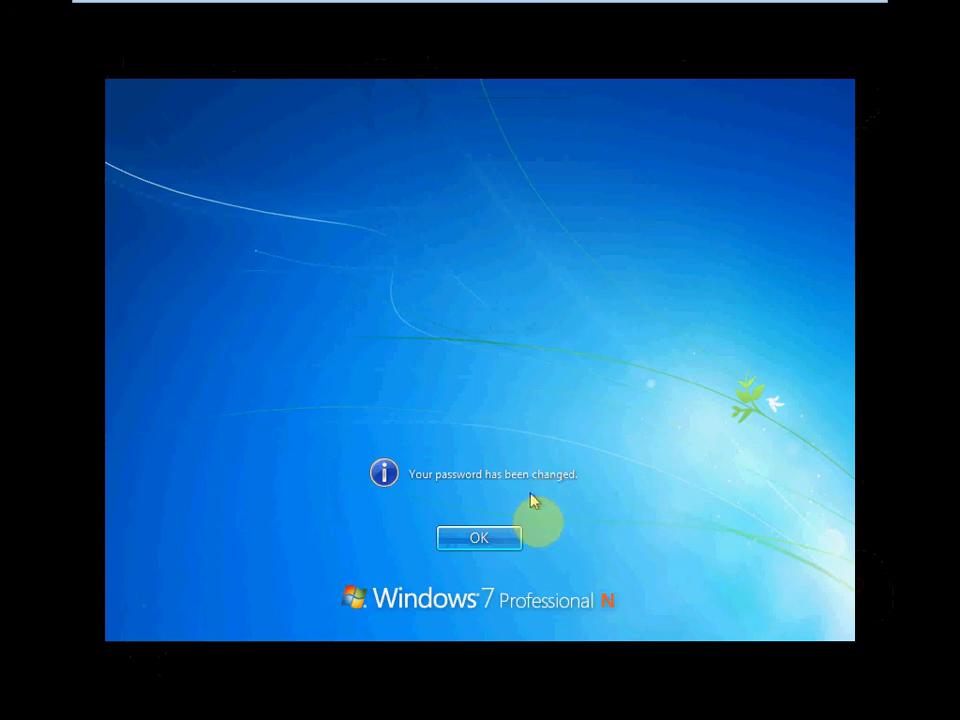
left_click(507, 539)
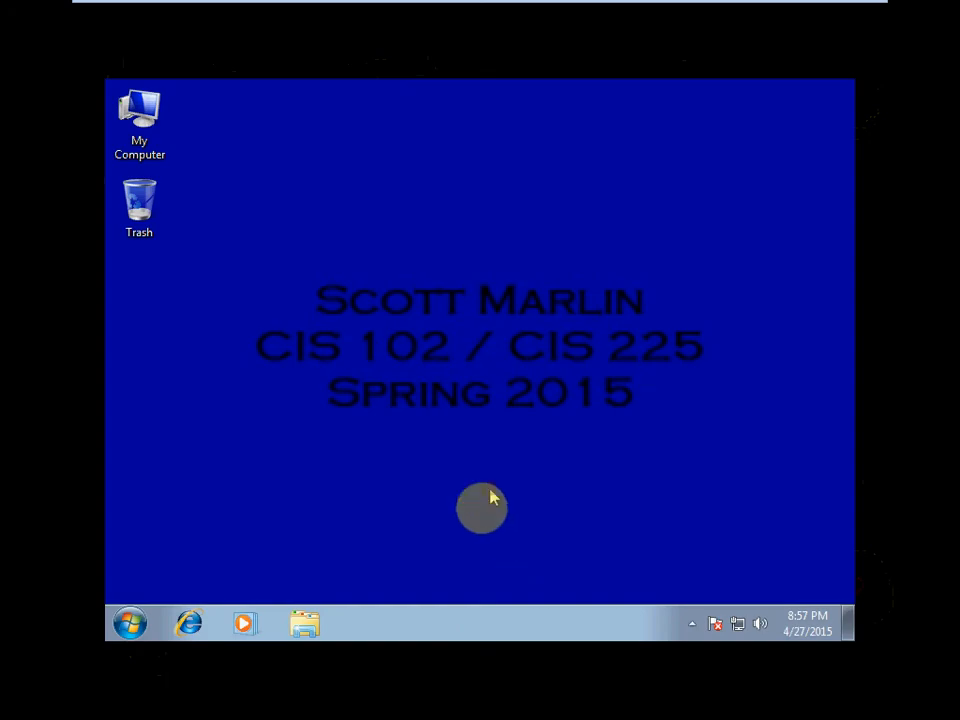